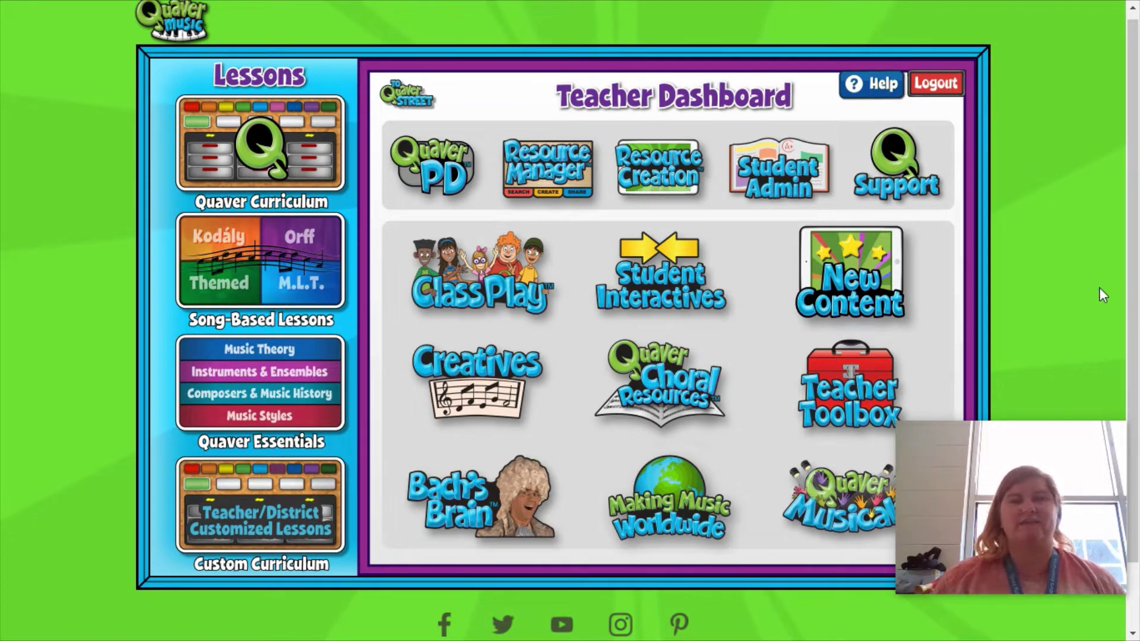
Open the Resource Manager and expand My Custom Lessons and its 5th Grade folder to show Lesson 17.
left_click(545, 172)
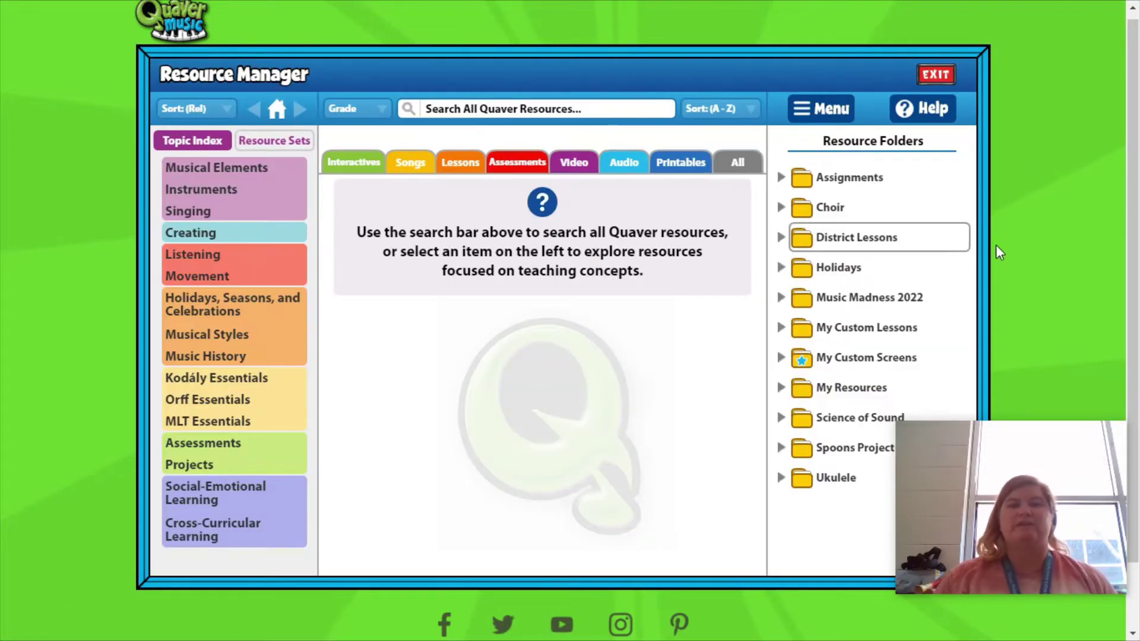
left_click(780, 327)
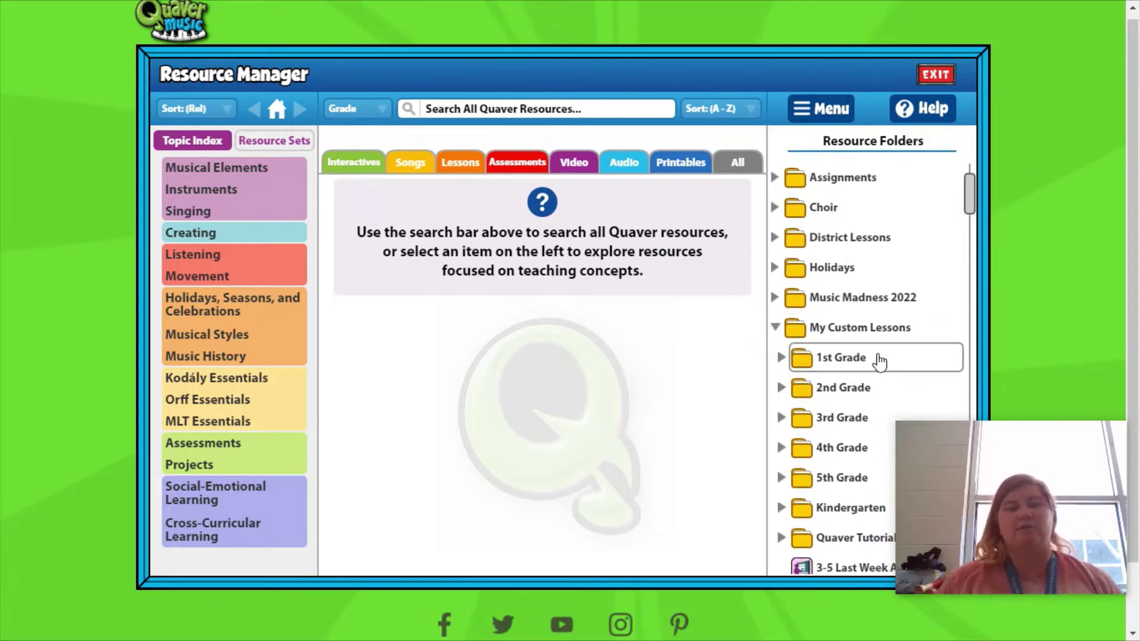
left_click_drag(967, 196, 945, 317)
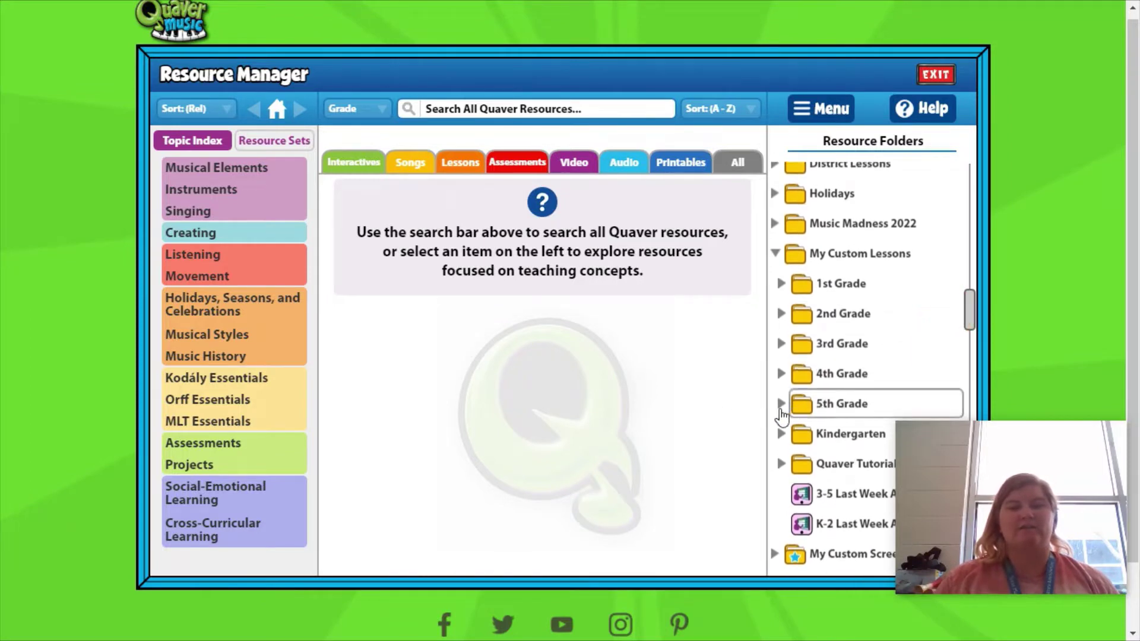
left_click(780, 404)
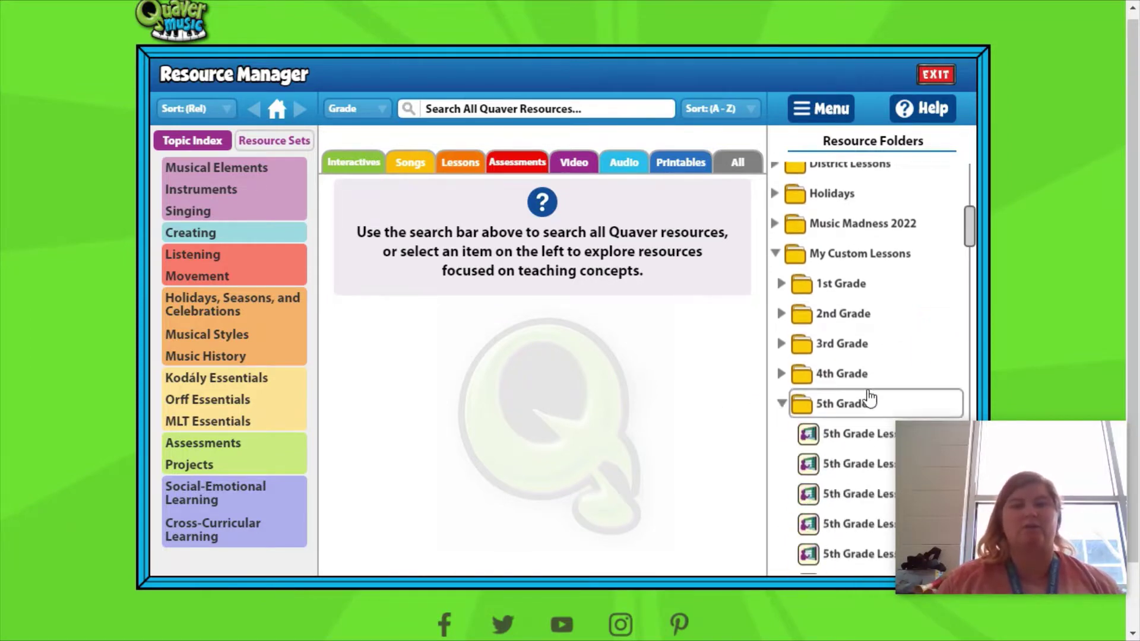
left_click_drag(966, 228, 961, 400)
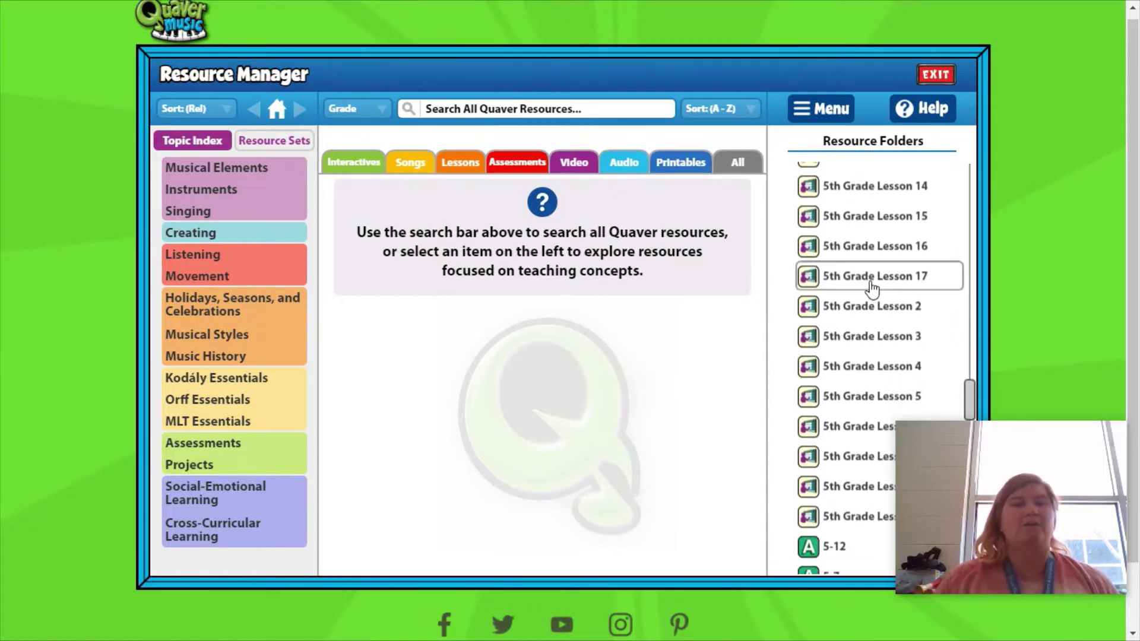
Create an assignment named 5-17 from 5th Grade Lesson 17.
right_click(901, 277)
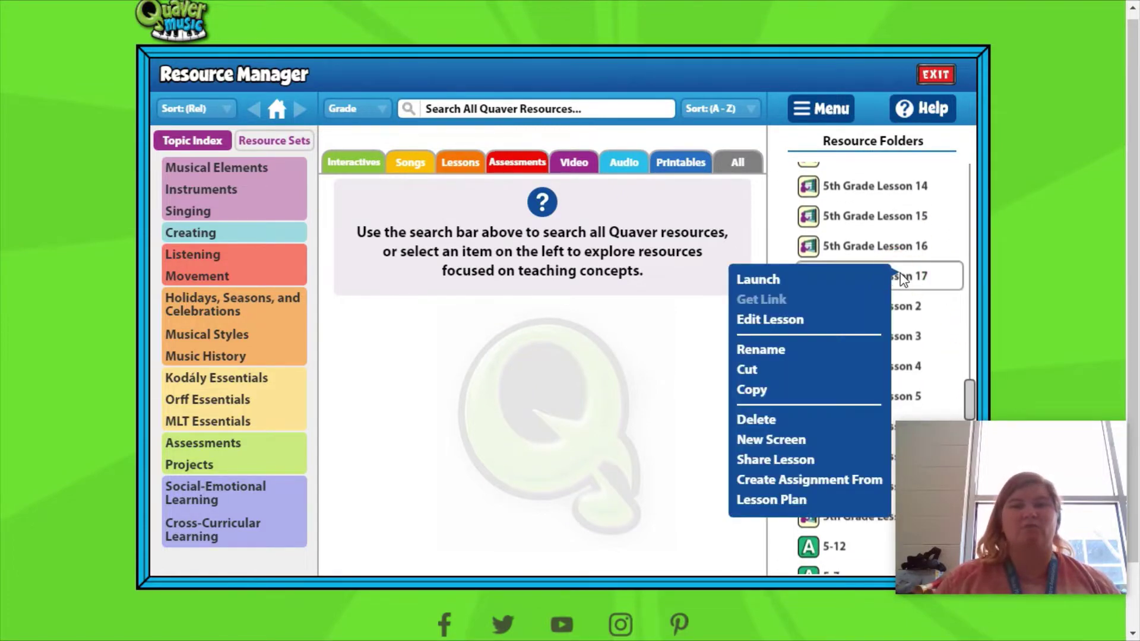
left_click(811, 486)
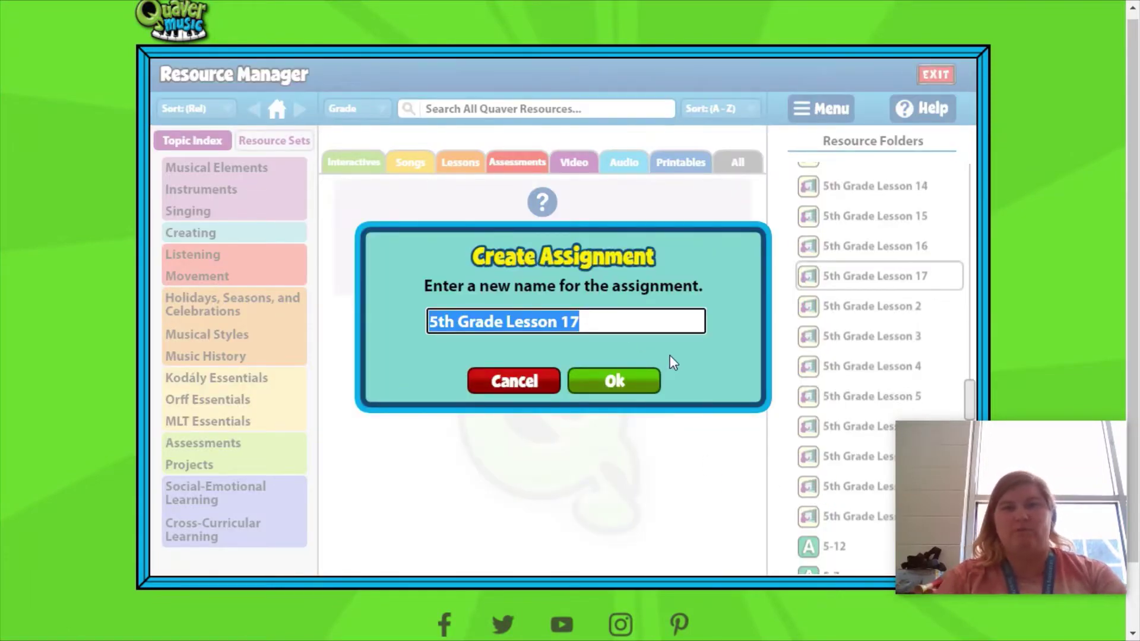
type("5")
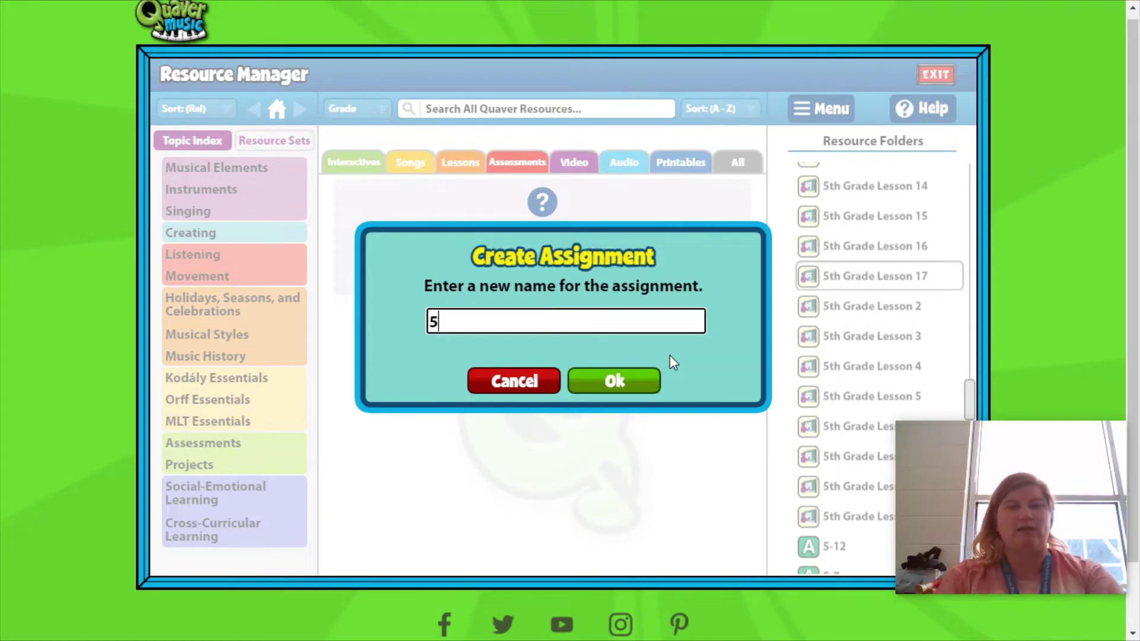
type("-17")
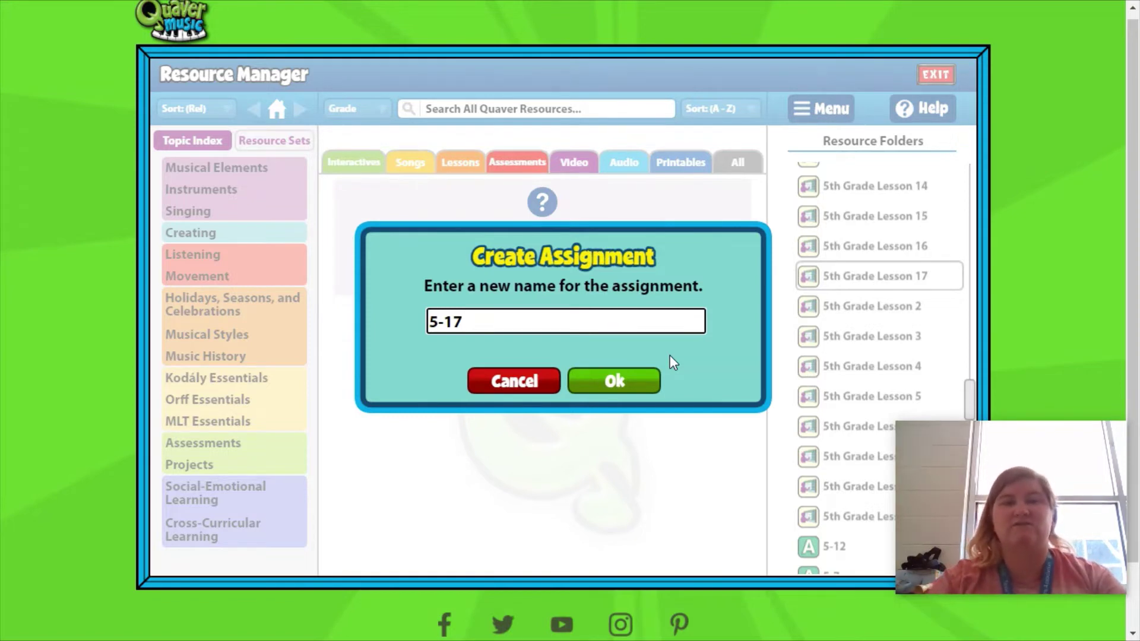
left_click(615, 381)
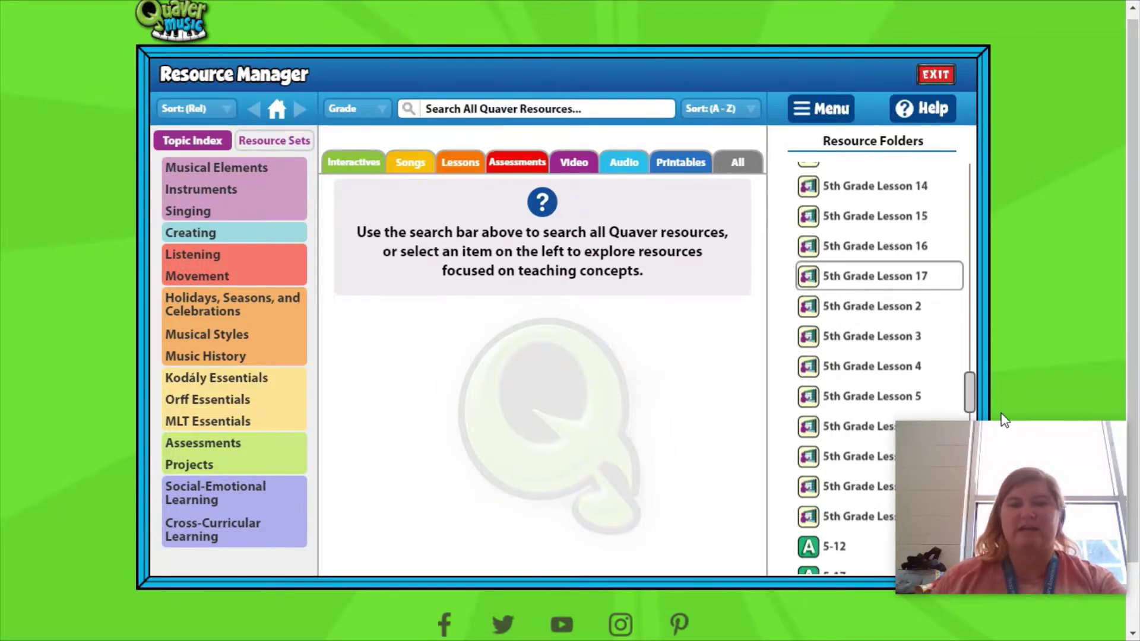
Open the 5-17 assignment for editing, after backing out of 5-7 opened by mistake.
scroll(971, 382, "down", 5)
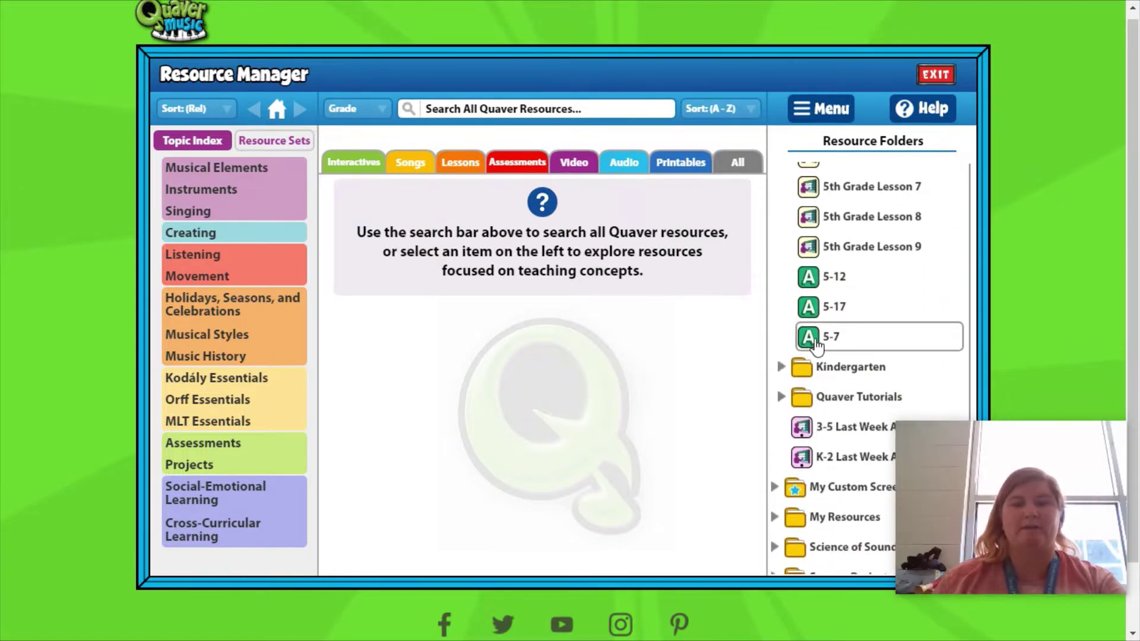
left_click(866, 337)
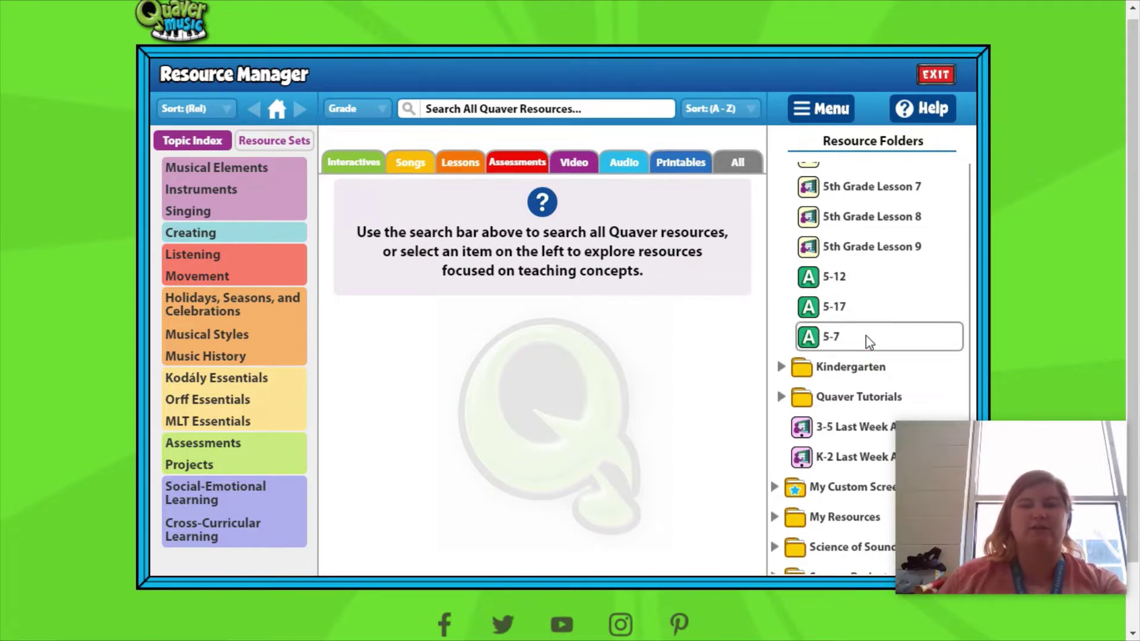
left_click(714, 471)
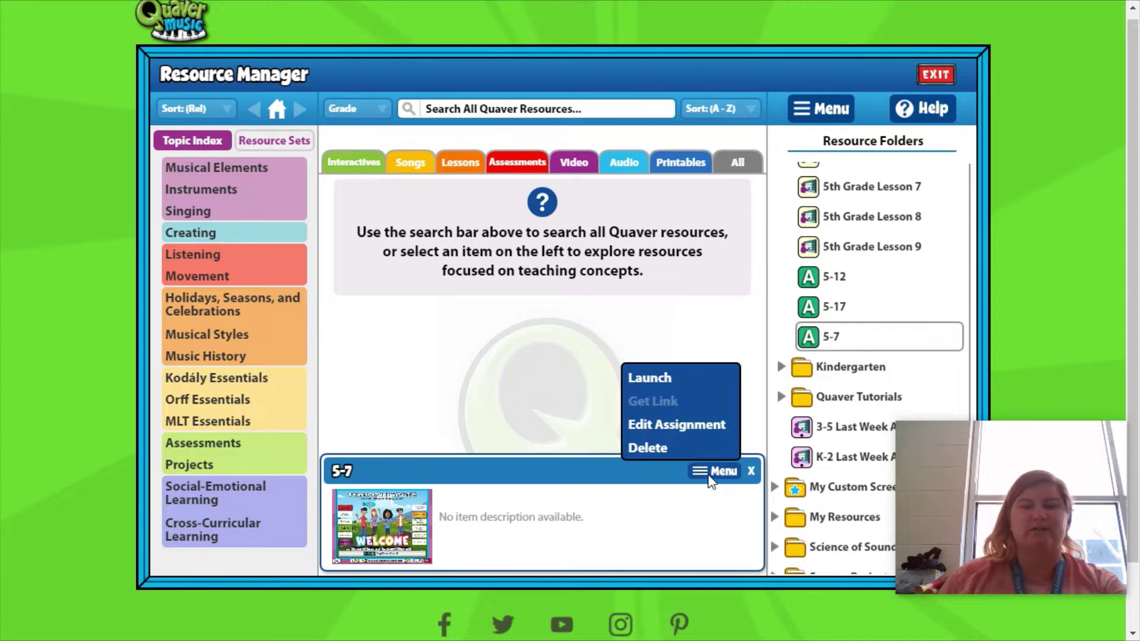
left_click(676, 427)
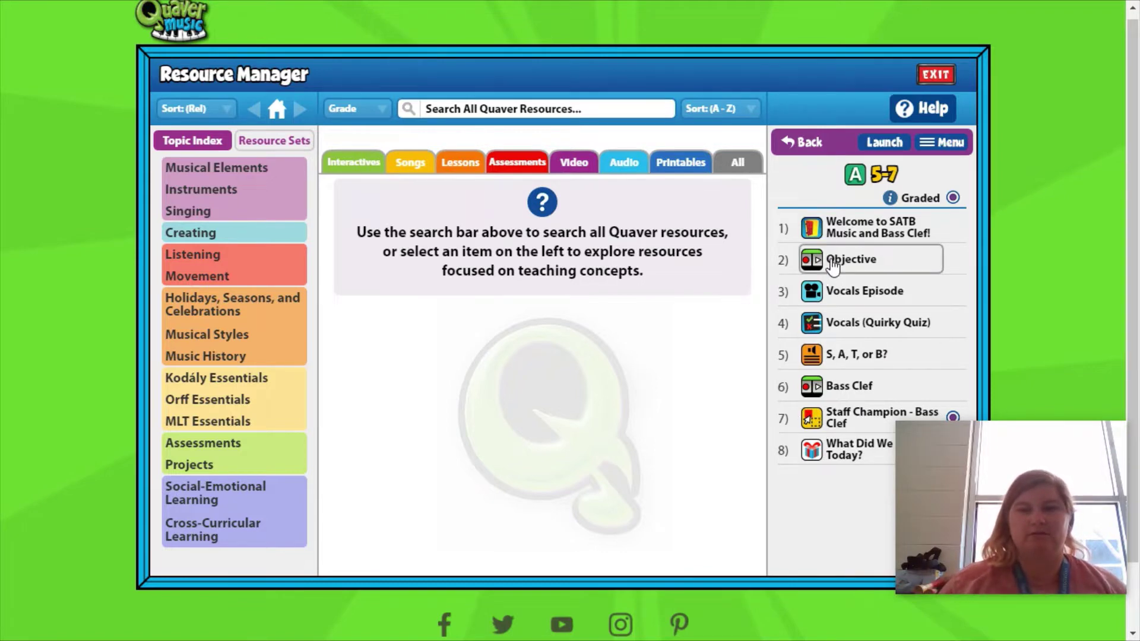
left_click(802, 145)
left_click(875, 310)
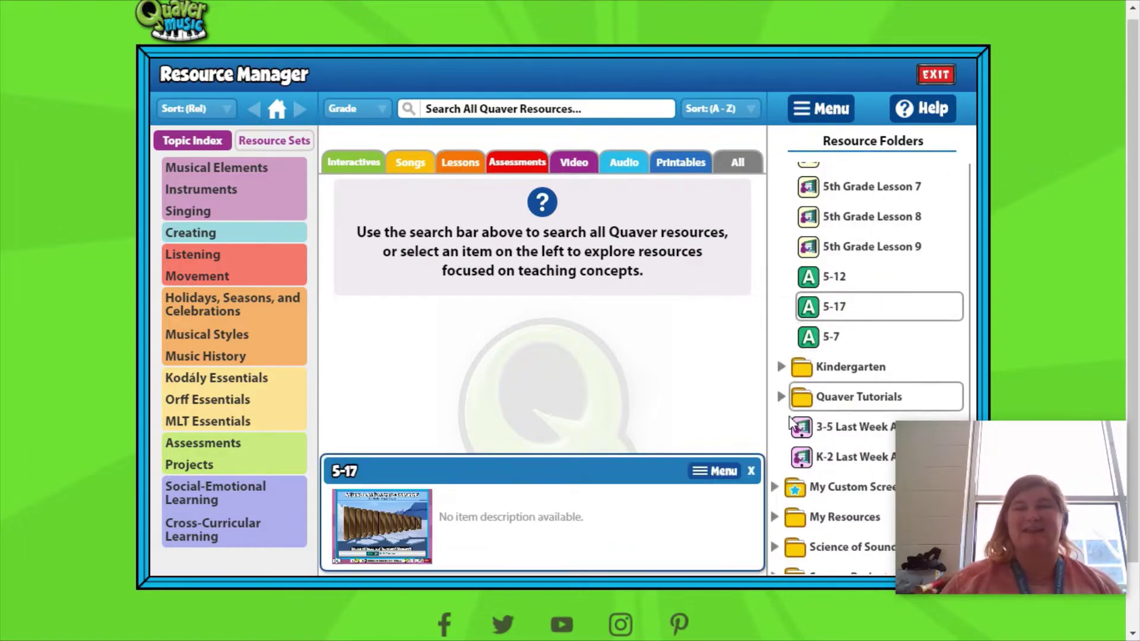
left_click(725, 471)
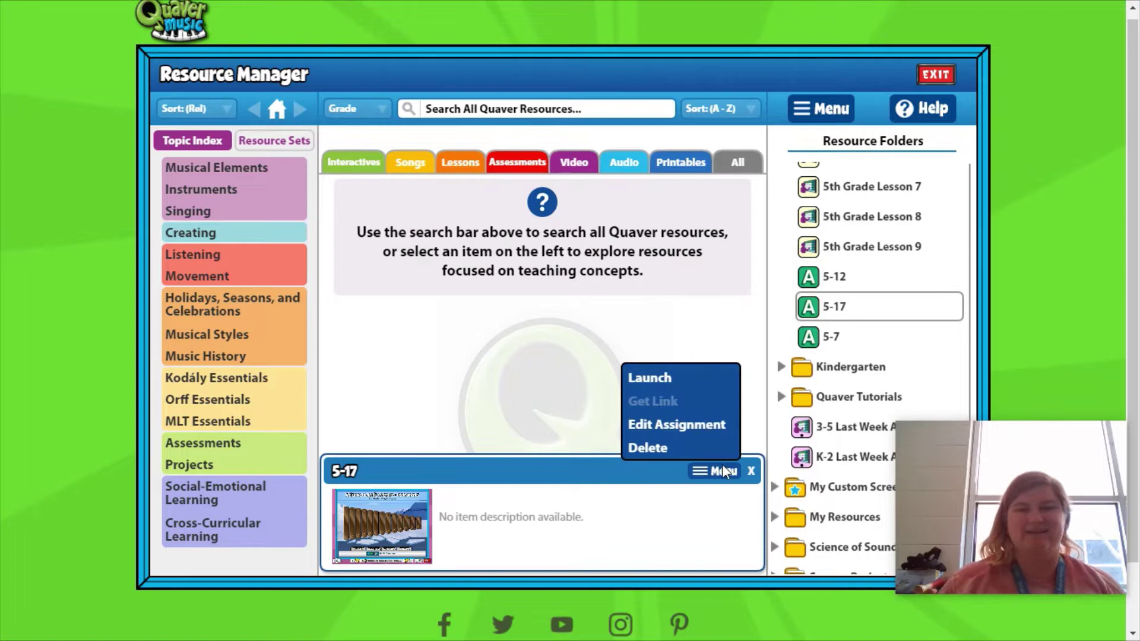
left_click(678, 422)
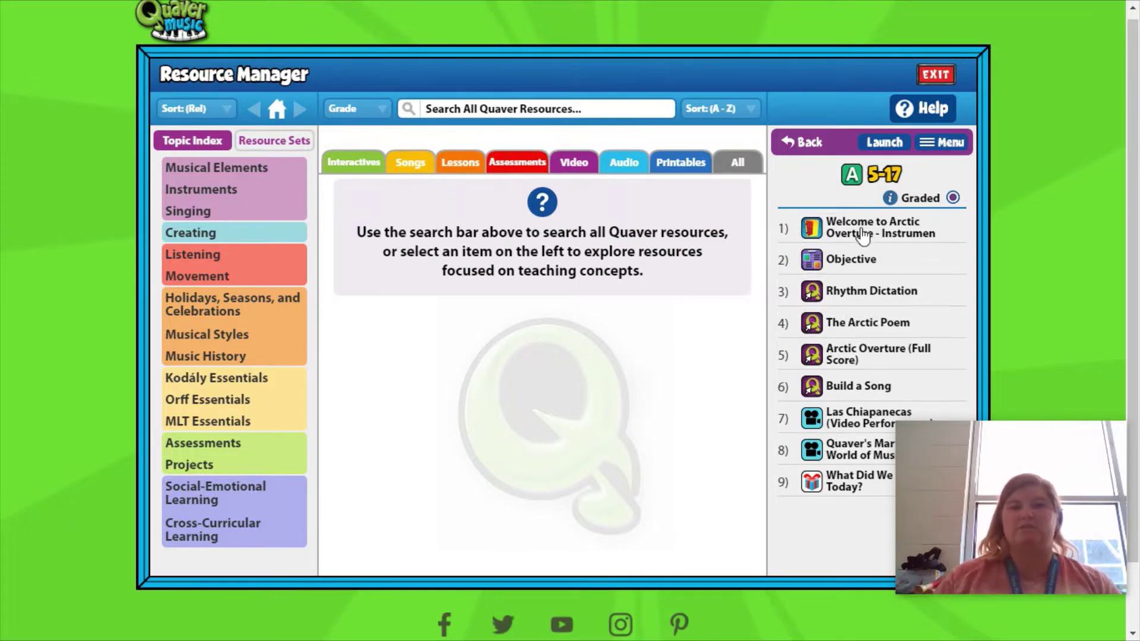
Open Edit Notes / Video Instructions for the Welcome to Arctic Overture - Instruments screen.
left_click(914, 237)
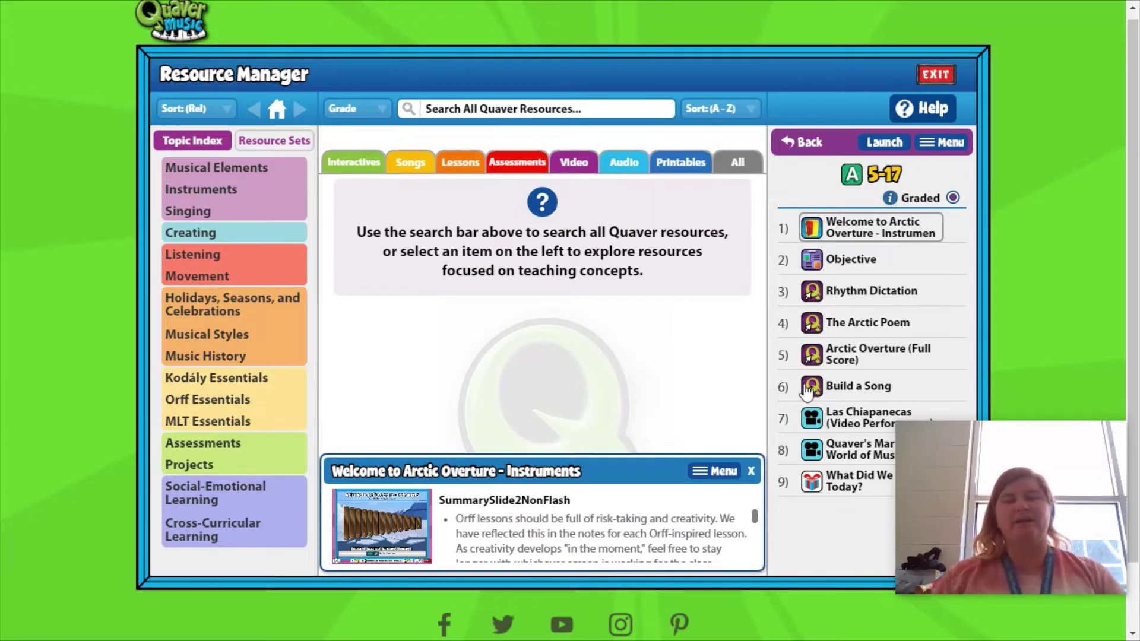
left_click(718, 473)
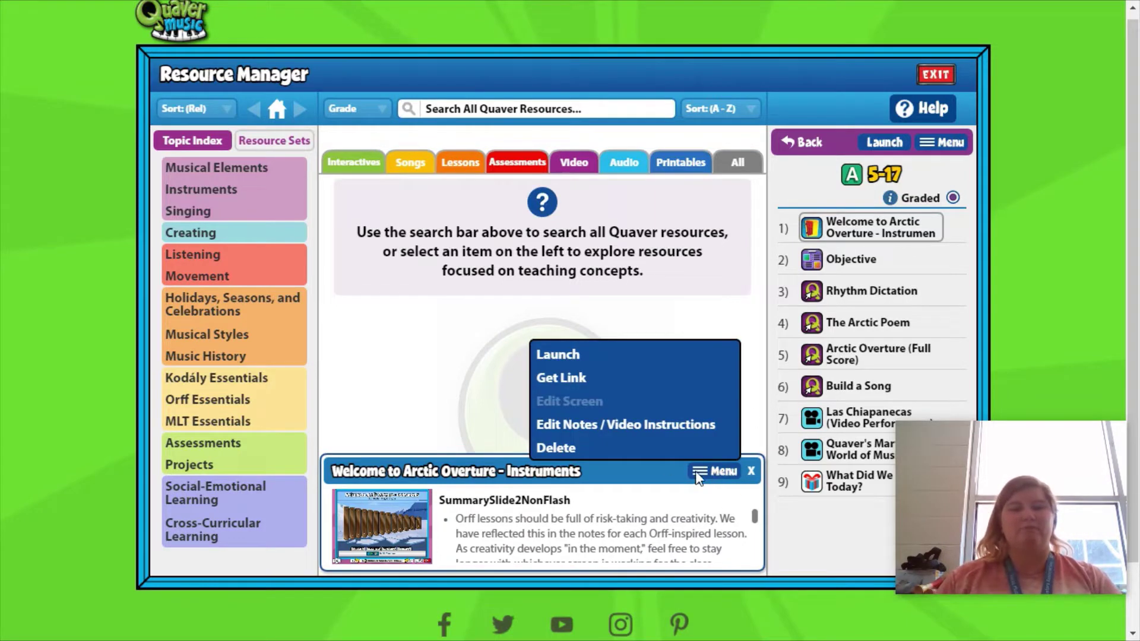
left_click(621, 427)
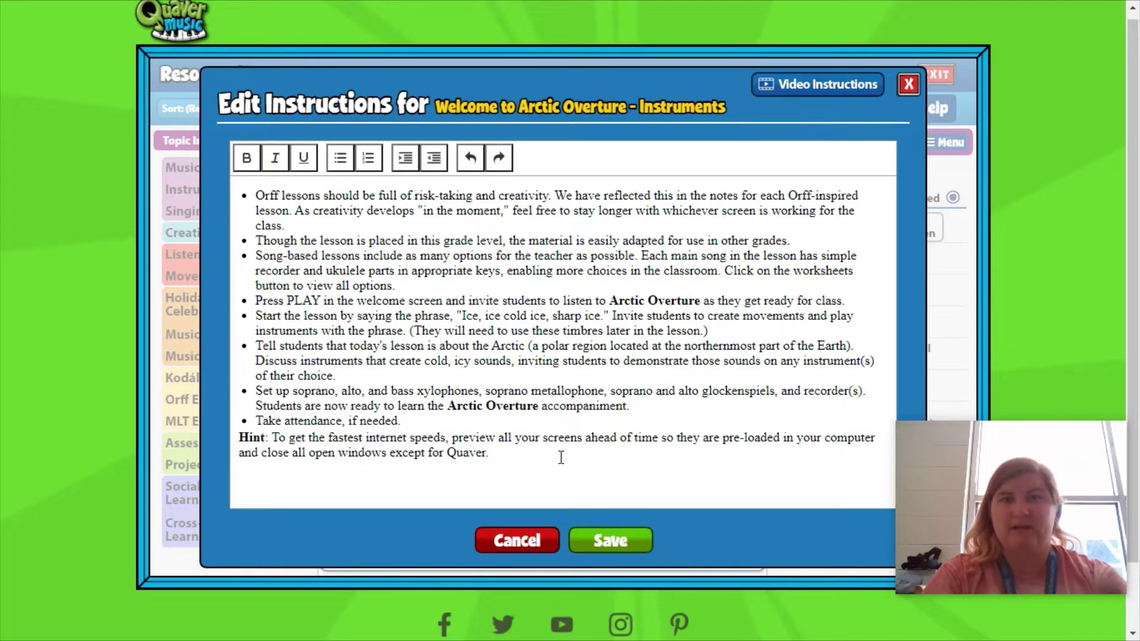
Replace the instruction text with: Press play to listen to "Arctic Overture.".
left_click_drag(492, 457, 250, 183)
key("BackSpace")
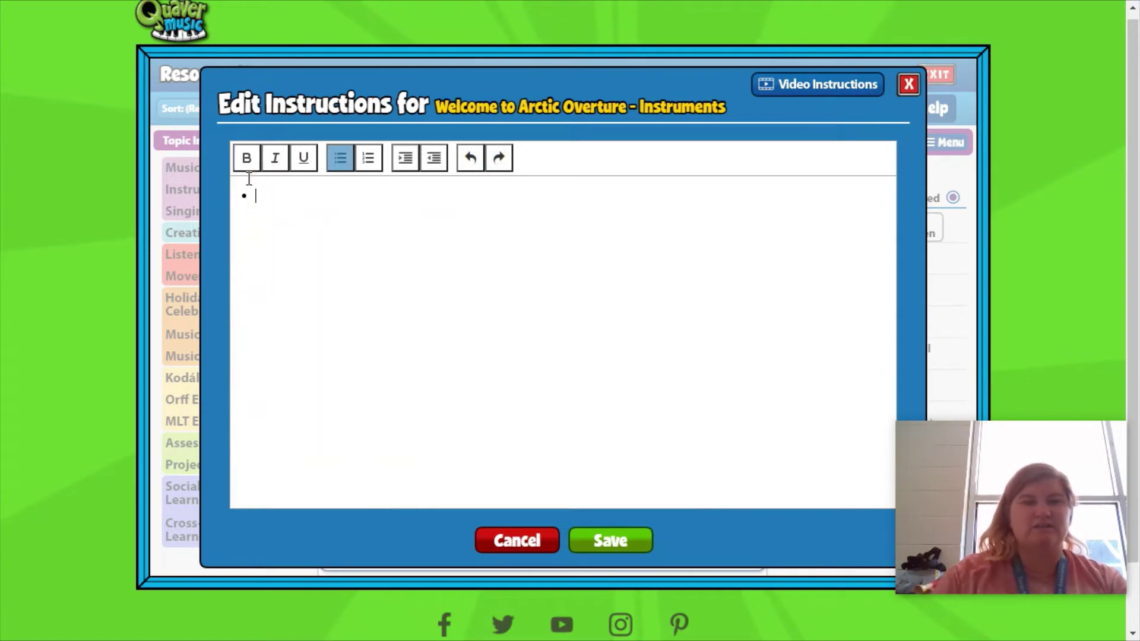
key("BackSpace")
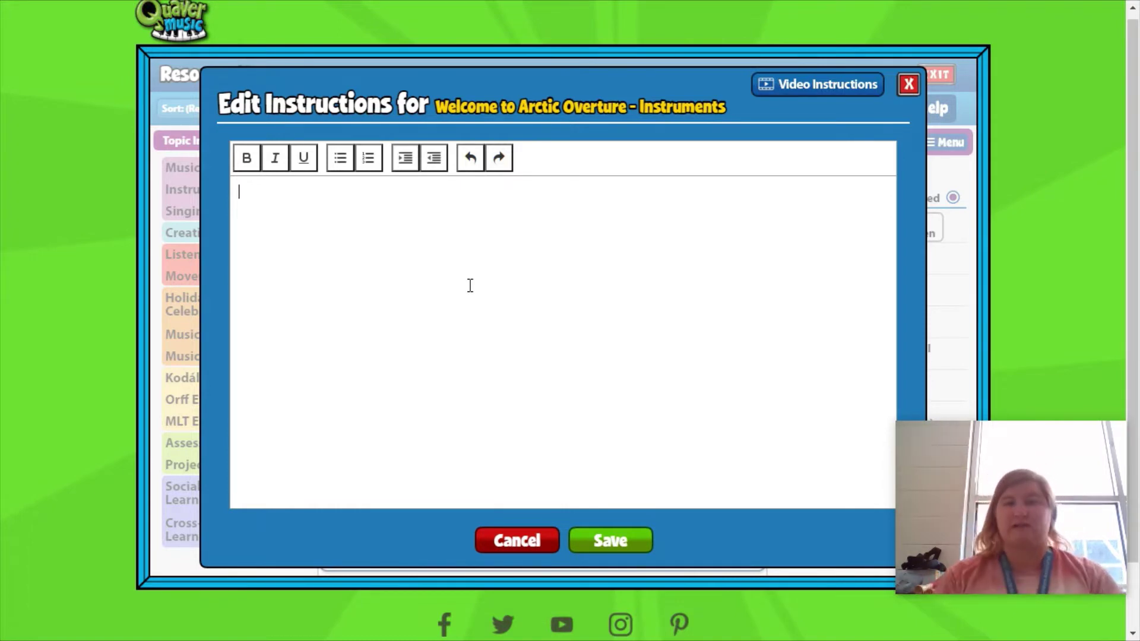
type("Pres")
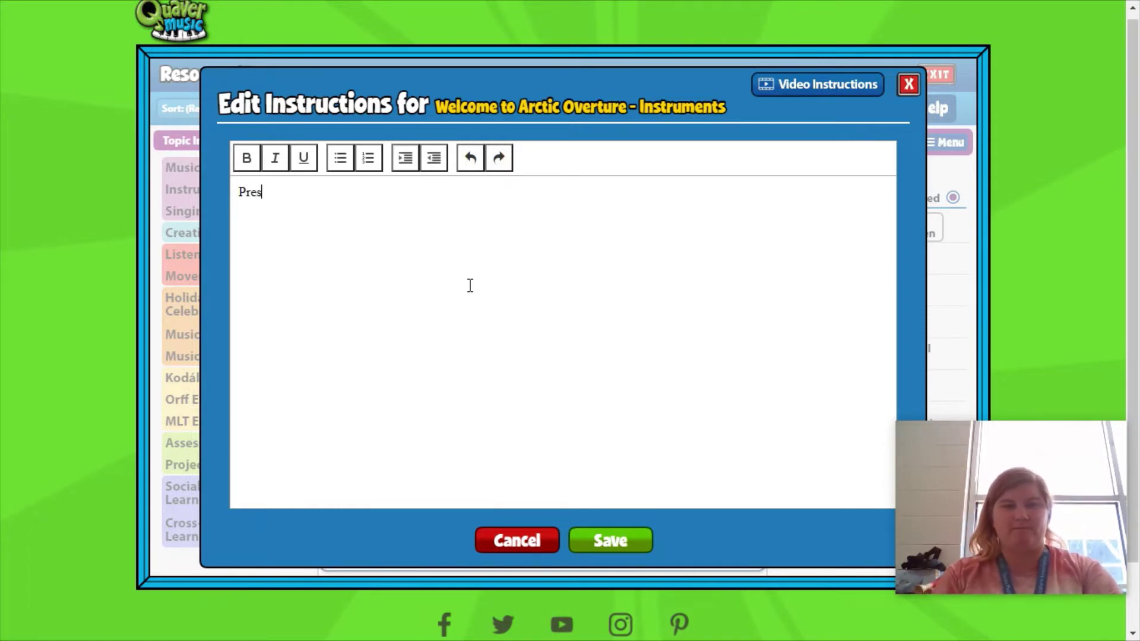
type("s play to ")
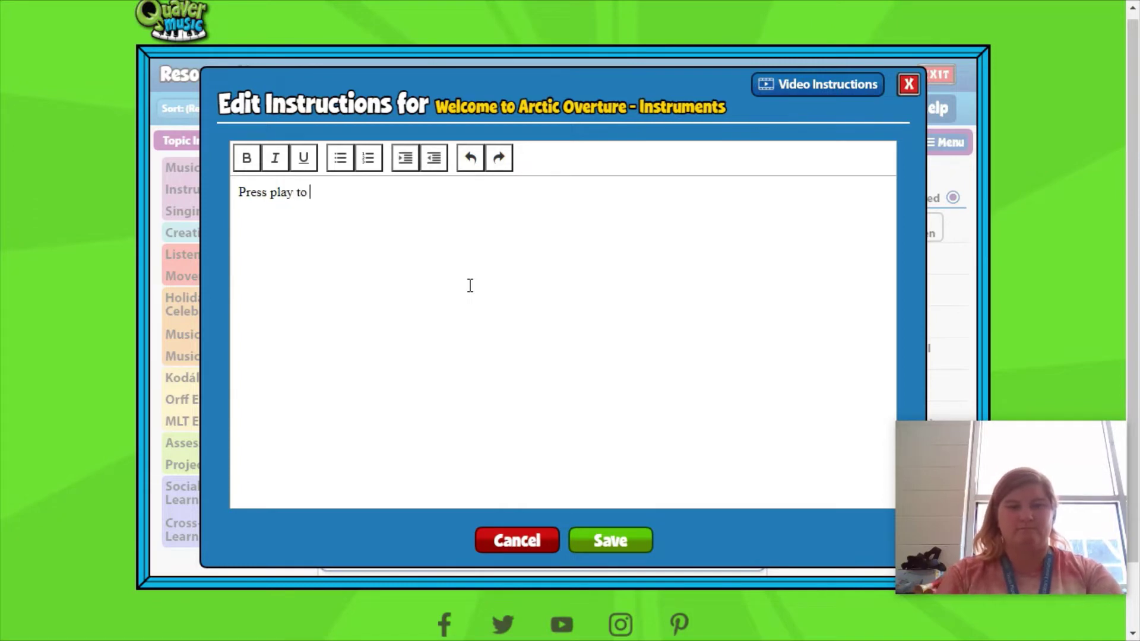
type("listen to \"ar")
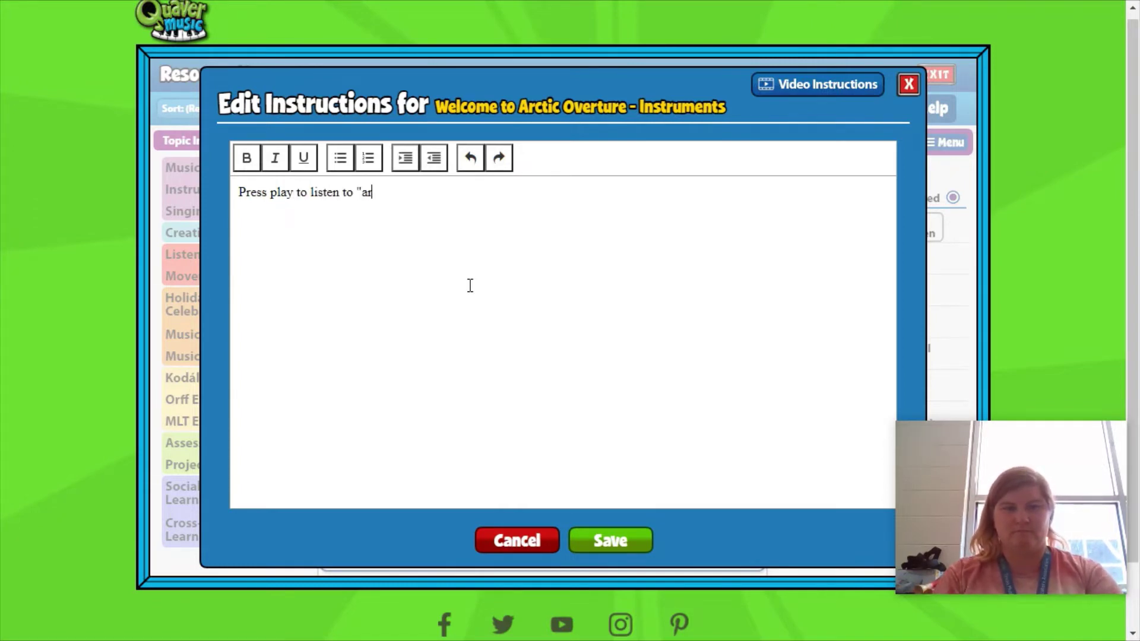
key("BackSpace")
type("Ar")
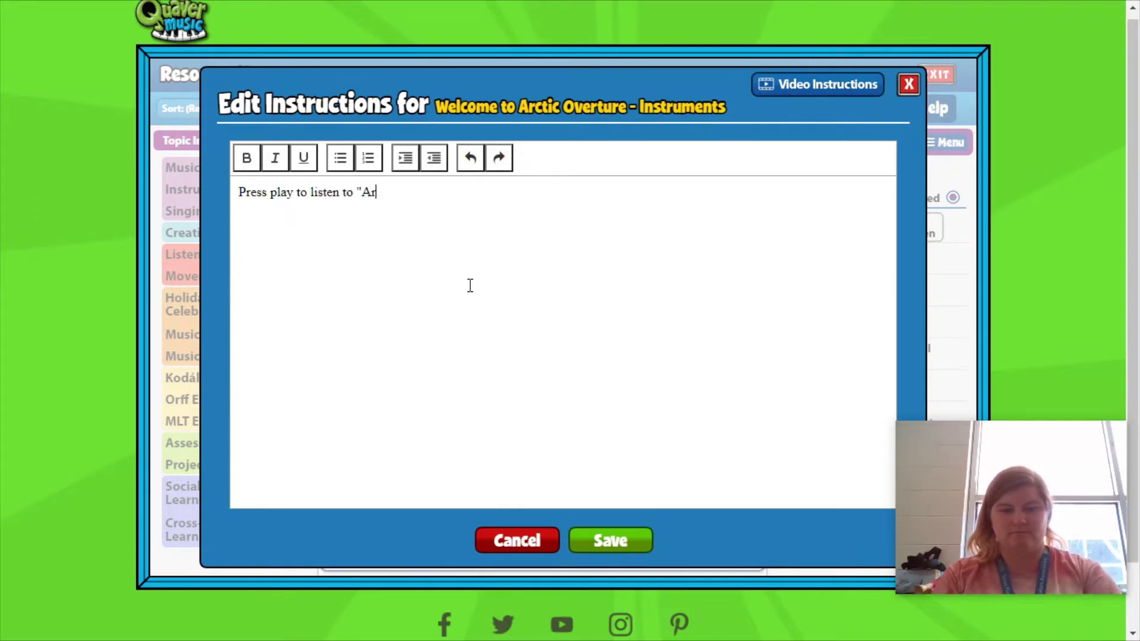
type("ctic Ov")
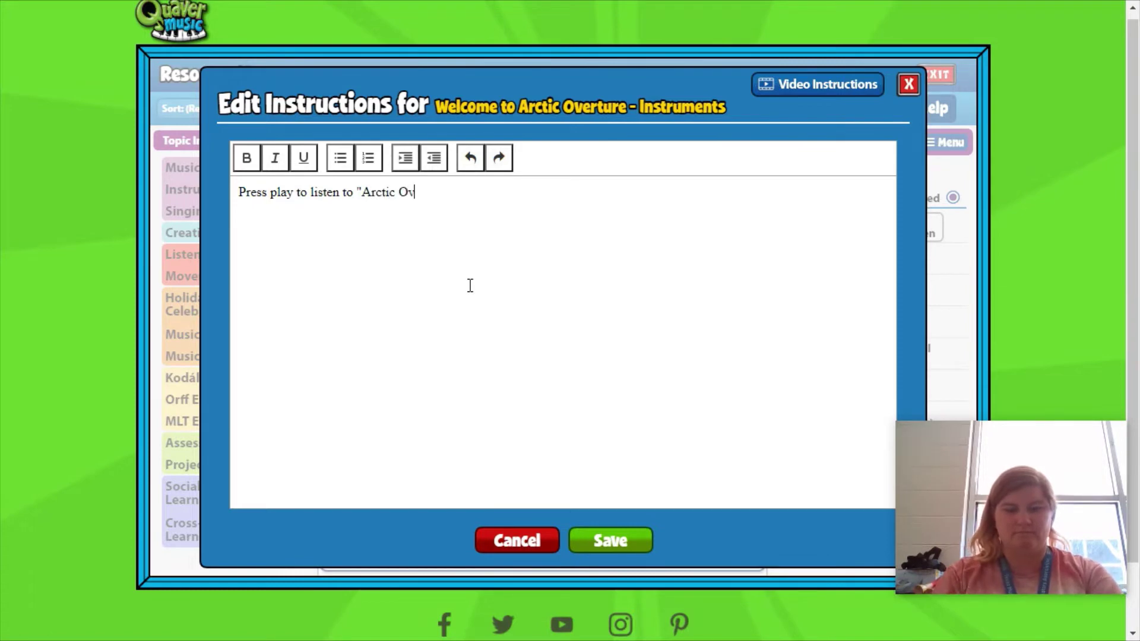
type("erture")
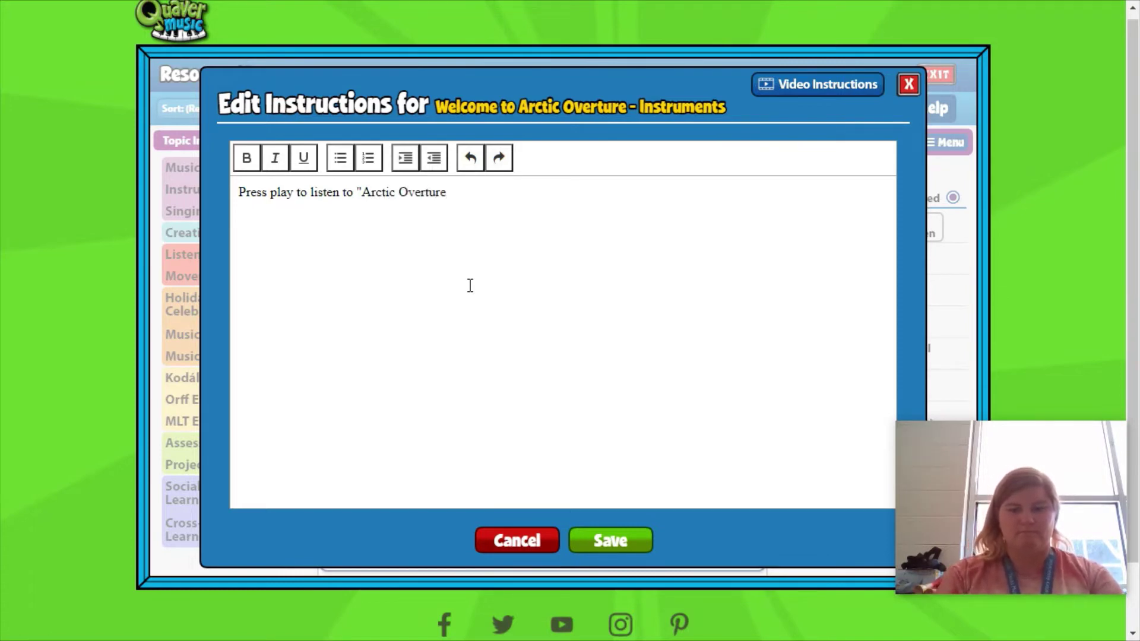
type(".\"")
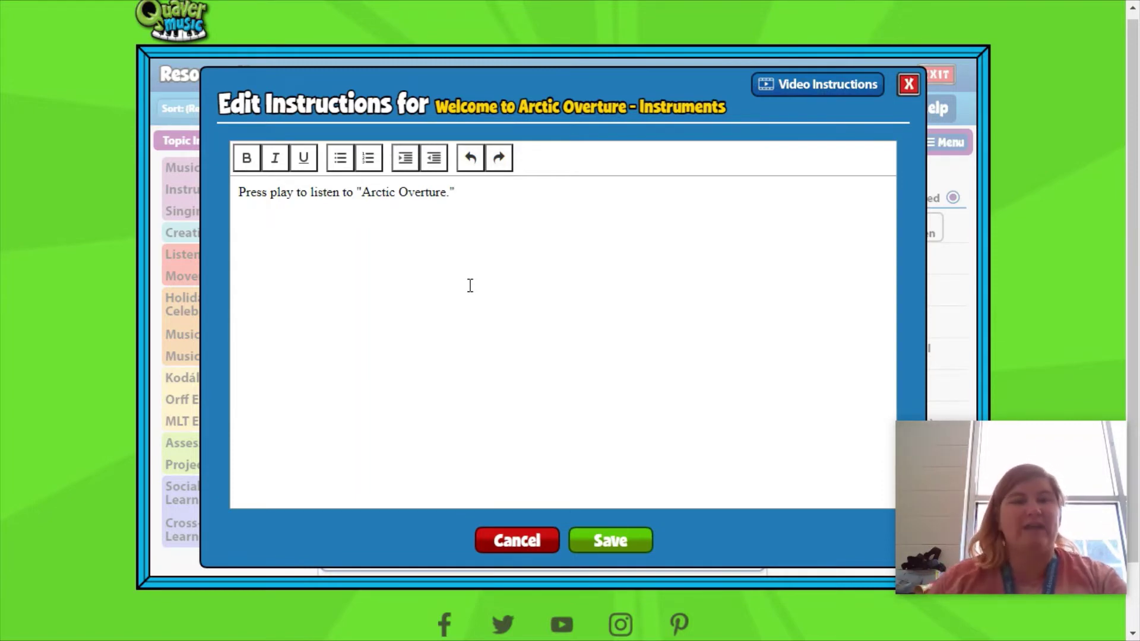
Record a webcam video instruction for the welcome screen and save it.
left_click(824, 89)
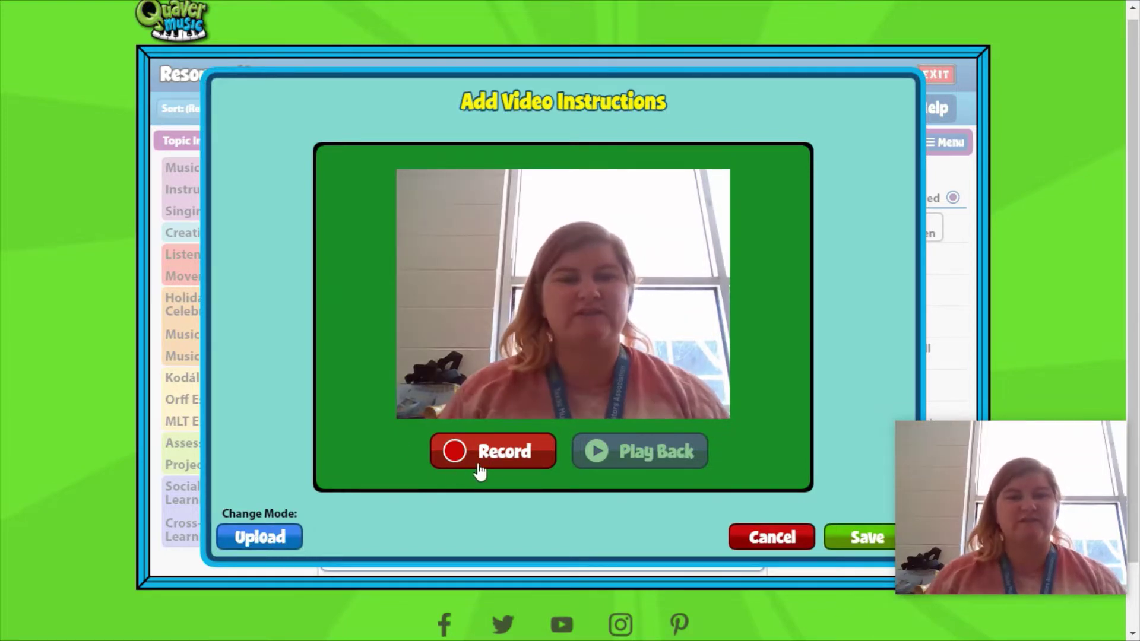
left_click(497, 453)
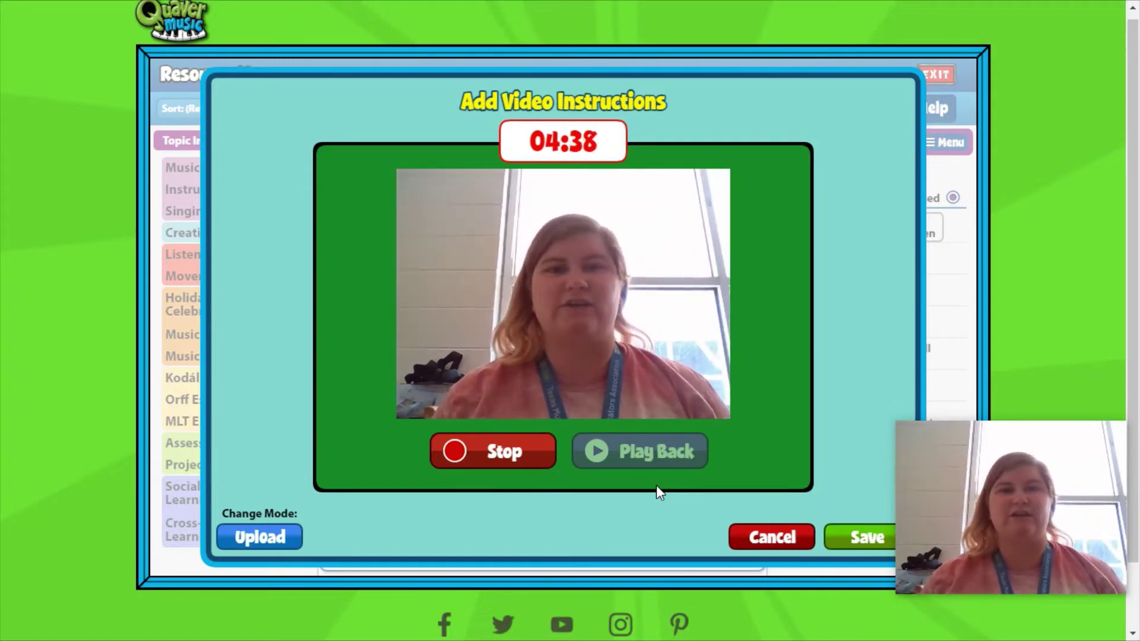
left_click(491, 452)
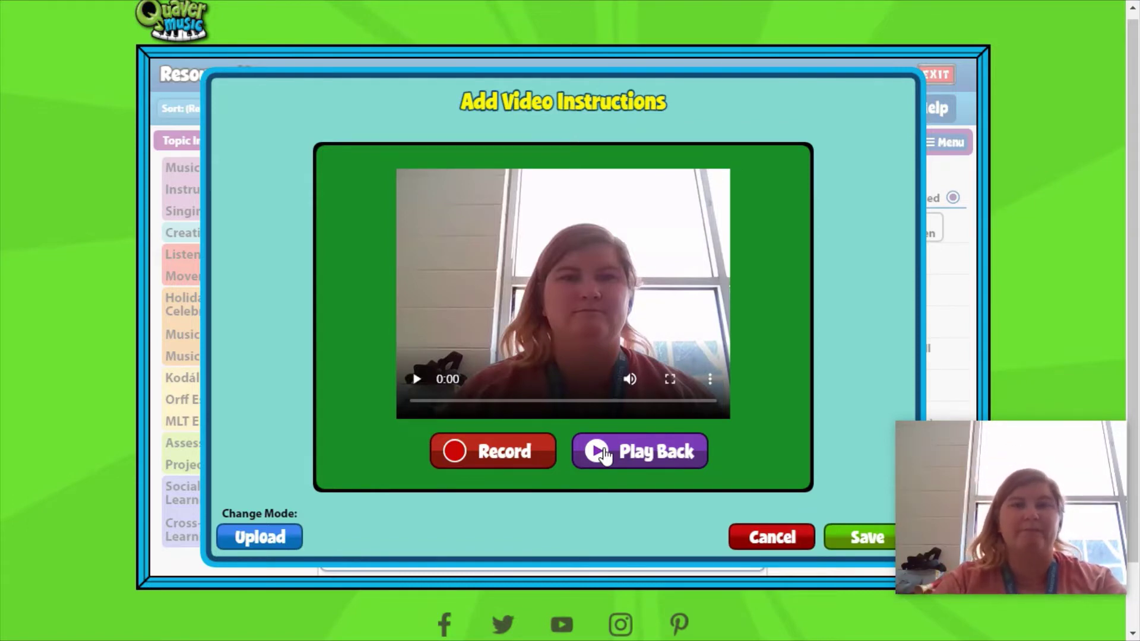
left_click(868, 539)
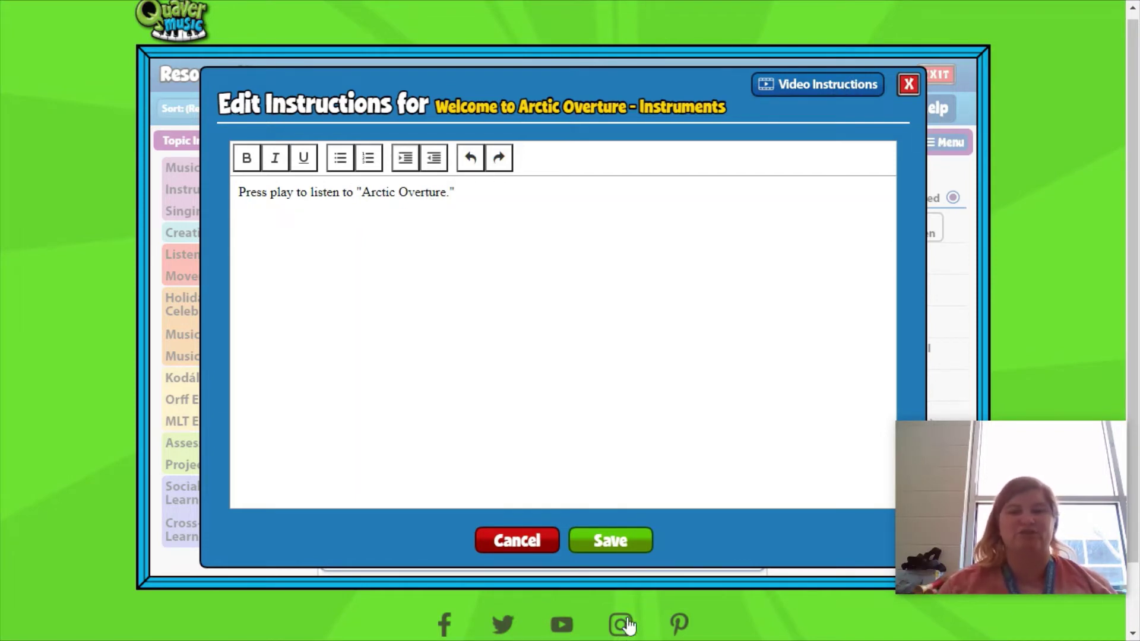
Save the welcome screen's edited instructions together with the recorded video.
left_click(627, 540)
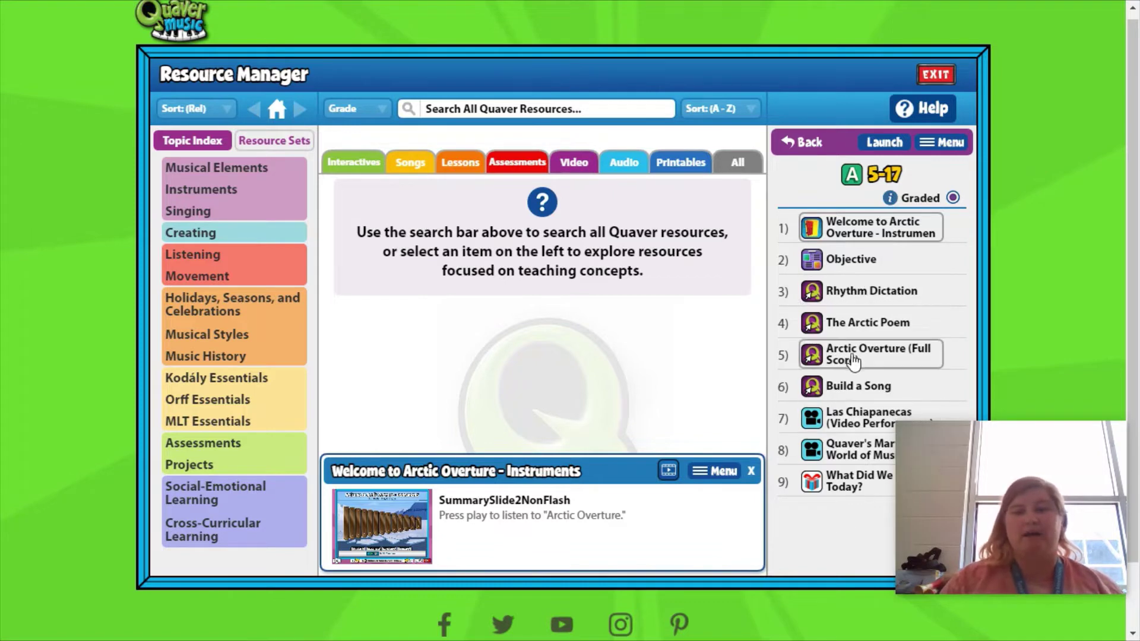
mouse_move(889, 202)
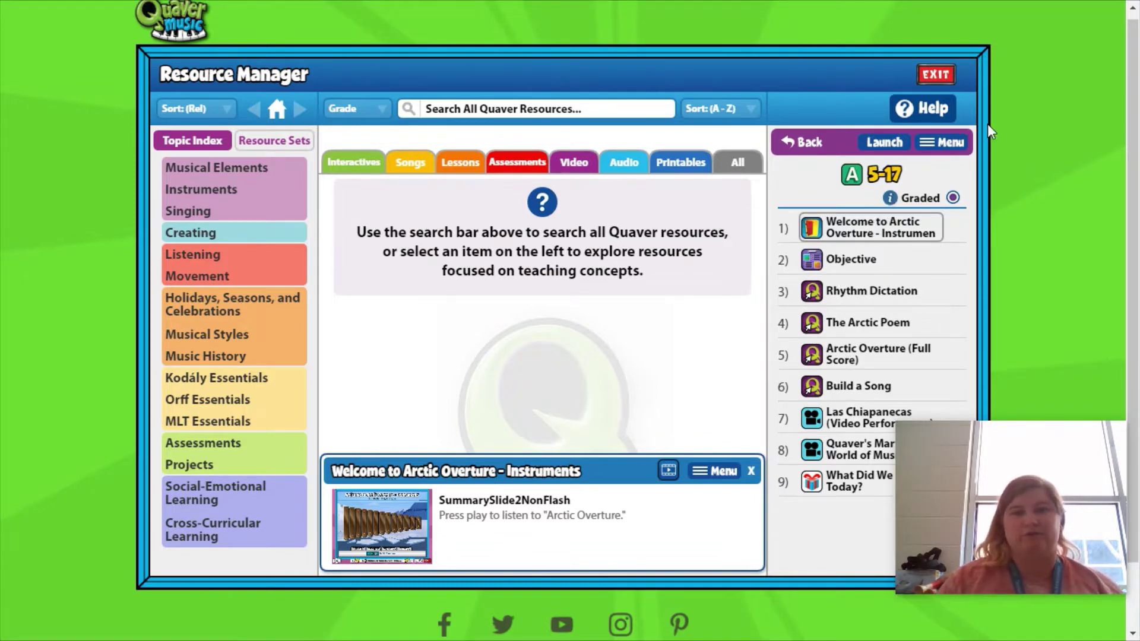
Add a new Teacher Recording screen to 5-17 through Menu > New Screen.
left_click(932, 149)
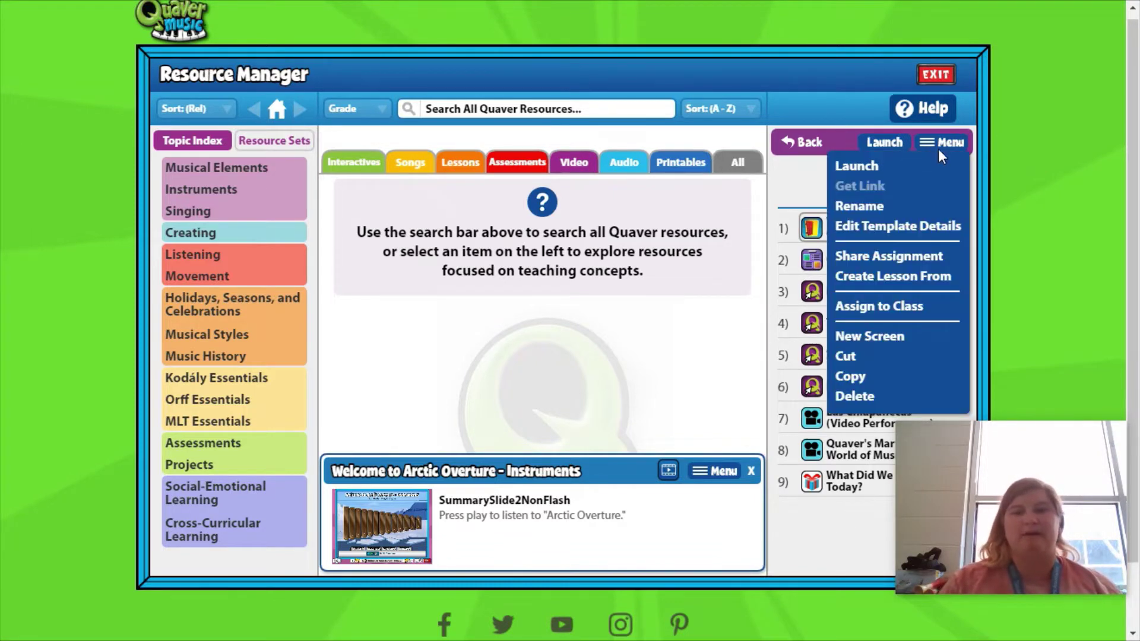
left_click(885, 346)
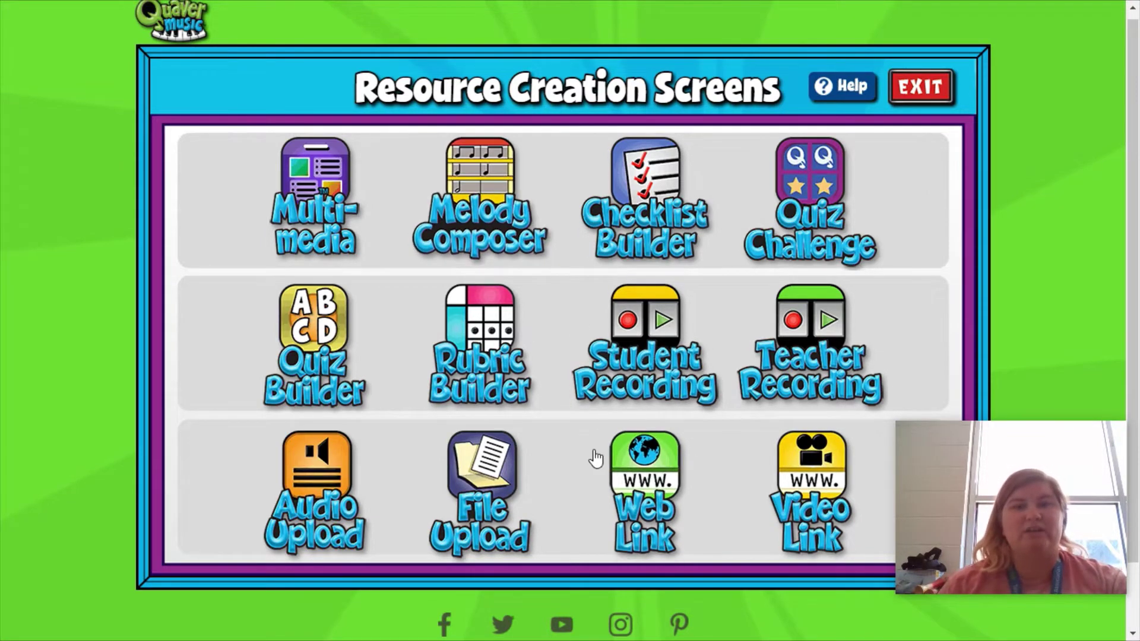
left_click(829, 320)
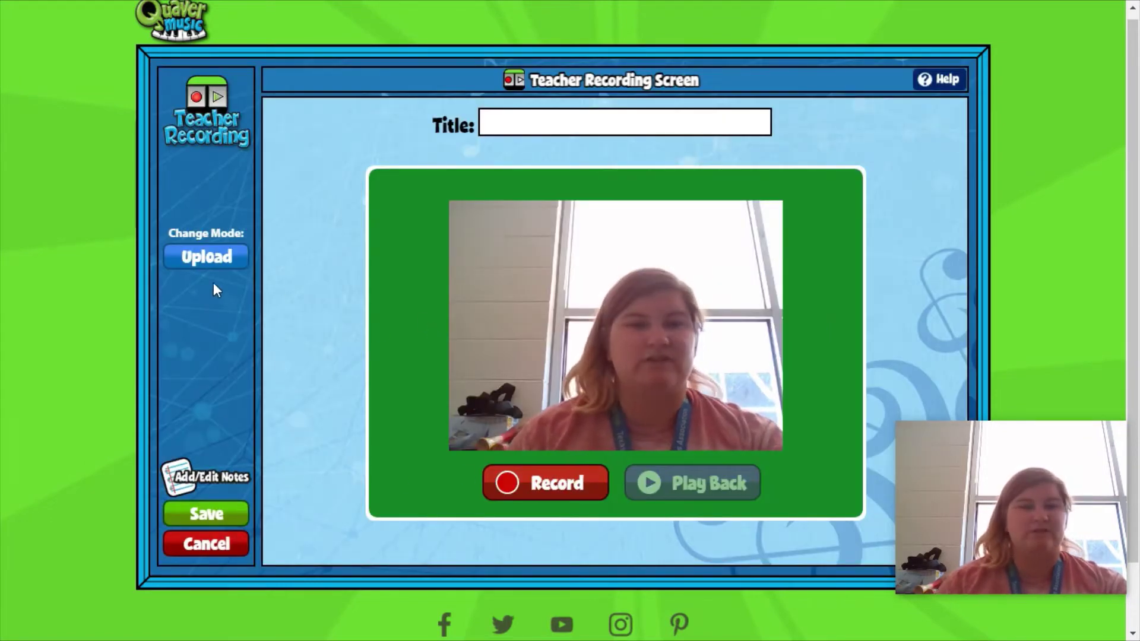
Upload Creating a Lesson Pt 1.mp4 from Downloads, title the screen Welcome, and save it.
left_click(220, 260)
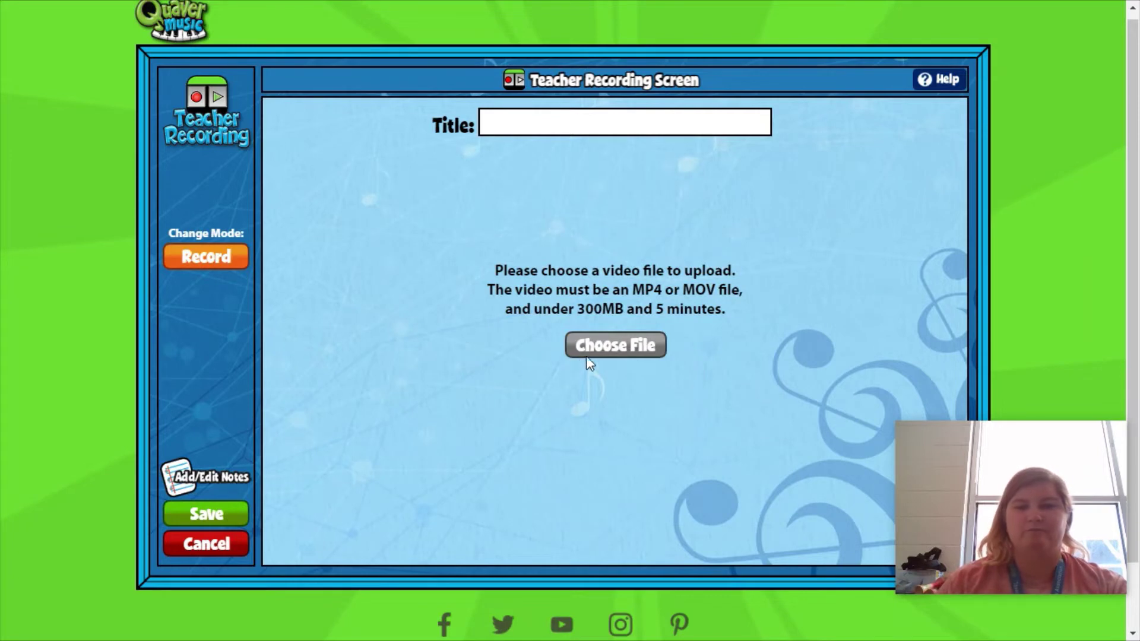
left_click(609, 354)
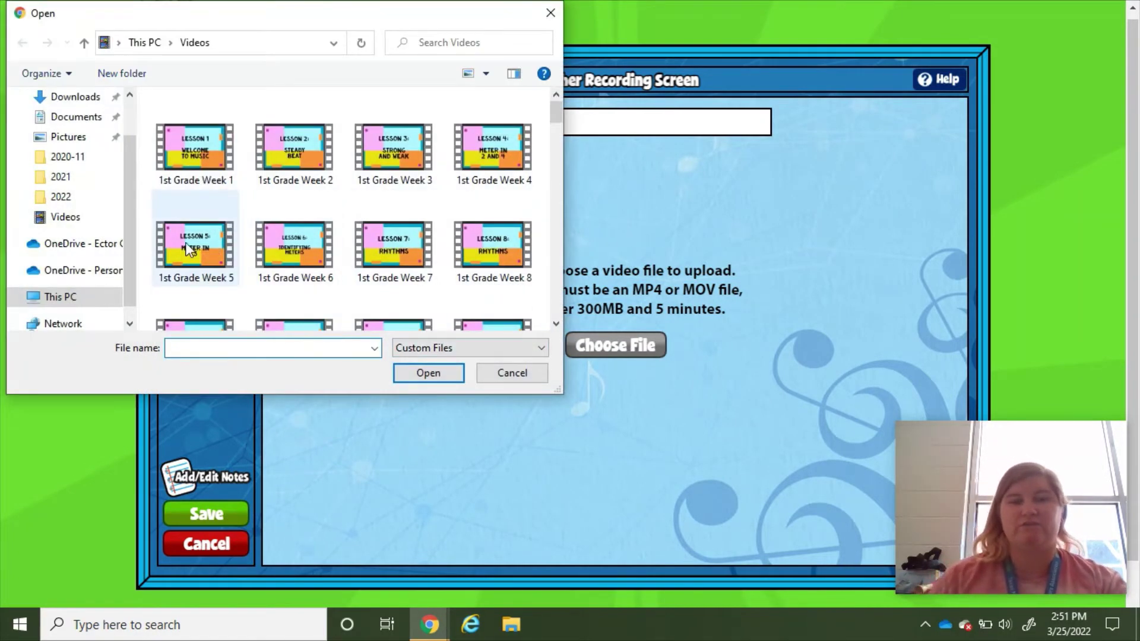
left_click(60, 97)
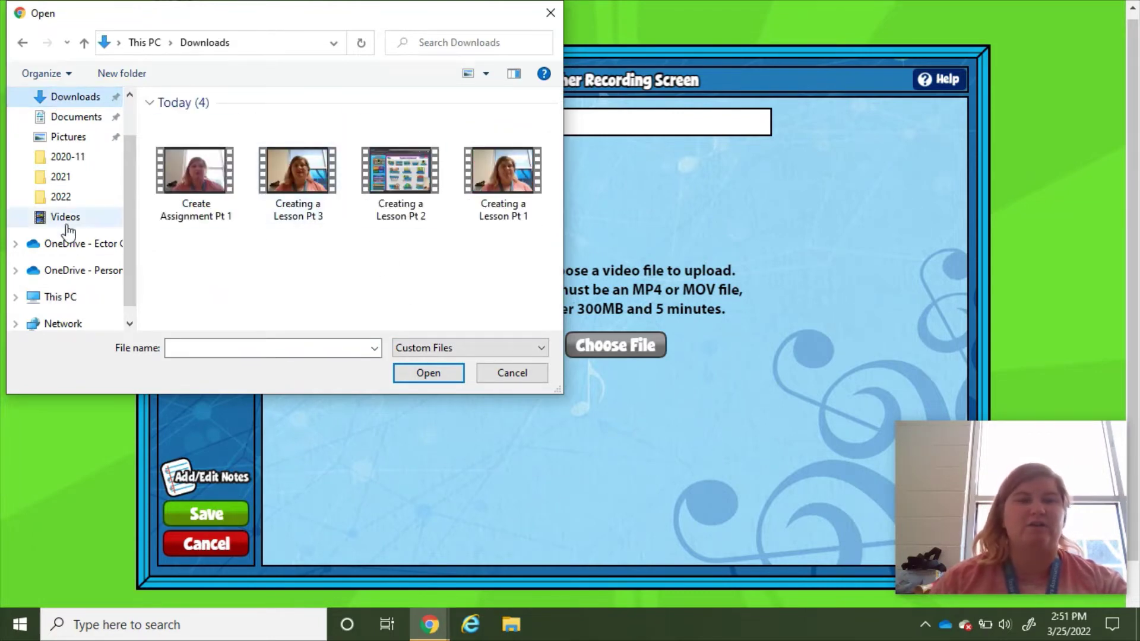
left_click(500, 189)
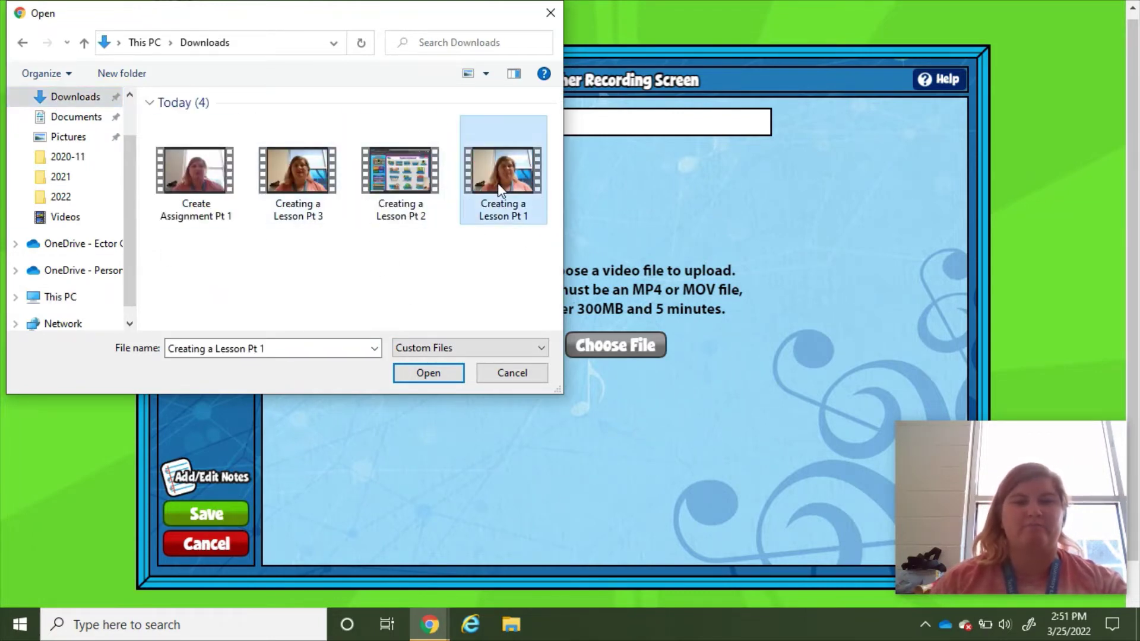
left_click(439, 386)
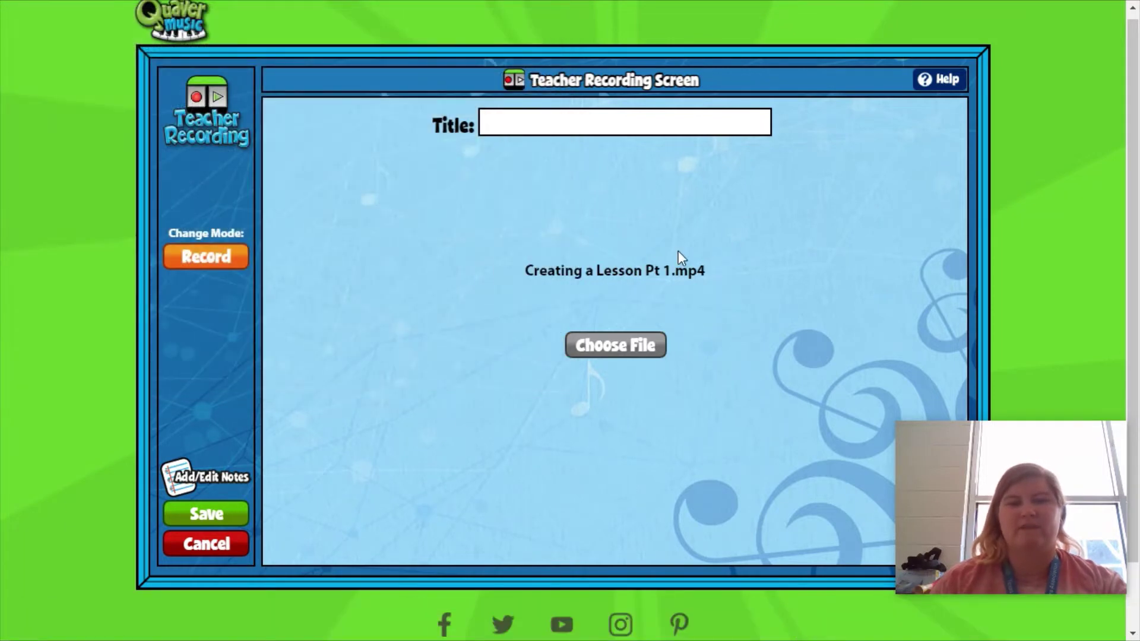
left_click(562, 125)
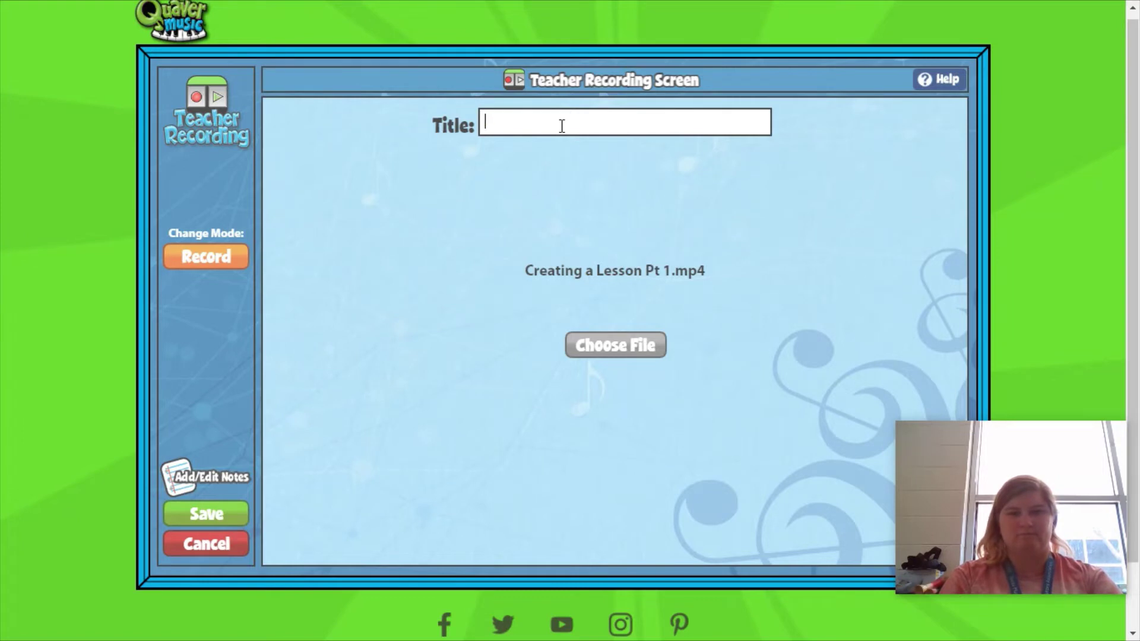
left_click(562, 134)
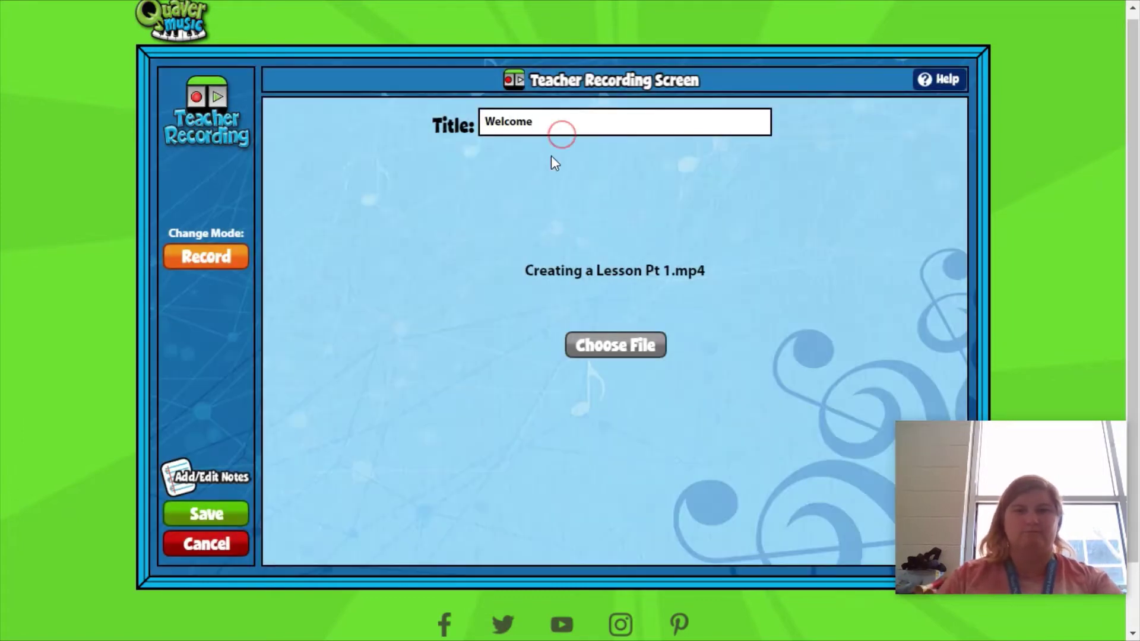
left_click(208, 523)
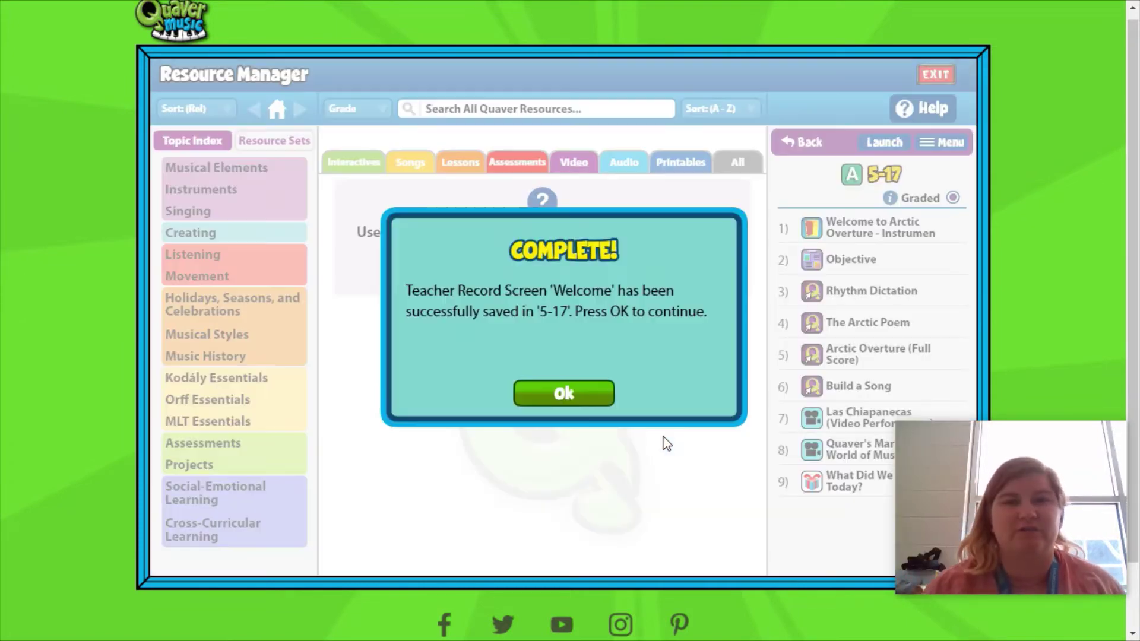
Dismiss the Complete message and move Welcome from position 10 to 5, after The Arctic Poem.
left_click(565, 394)
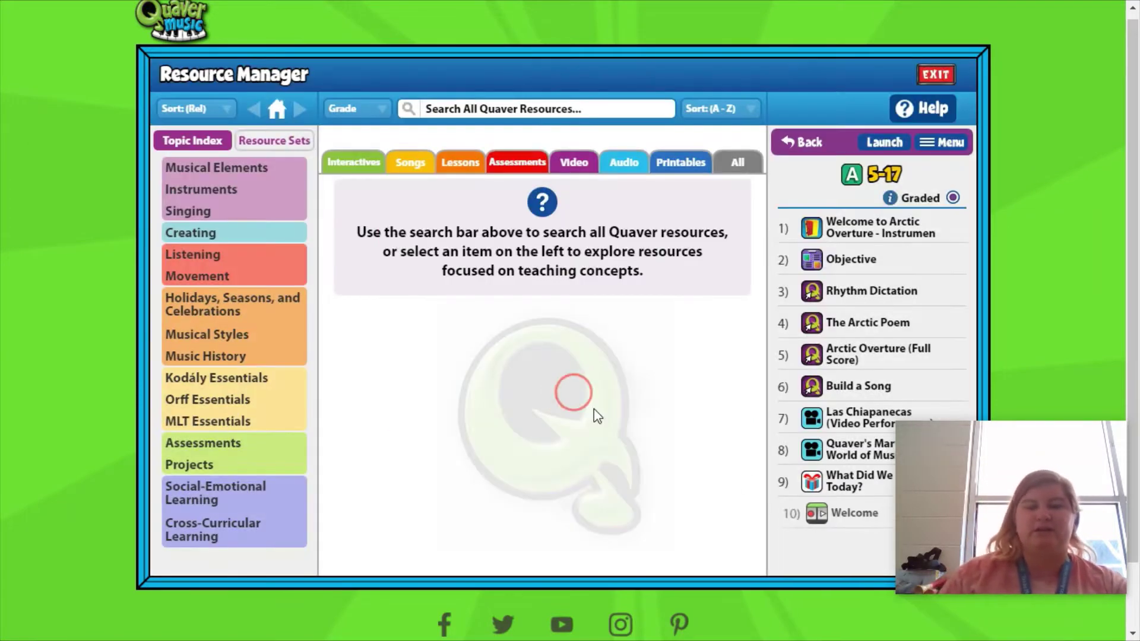
left_click(848, 392)
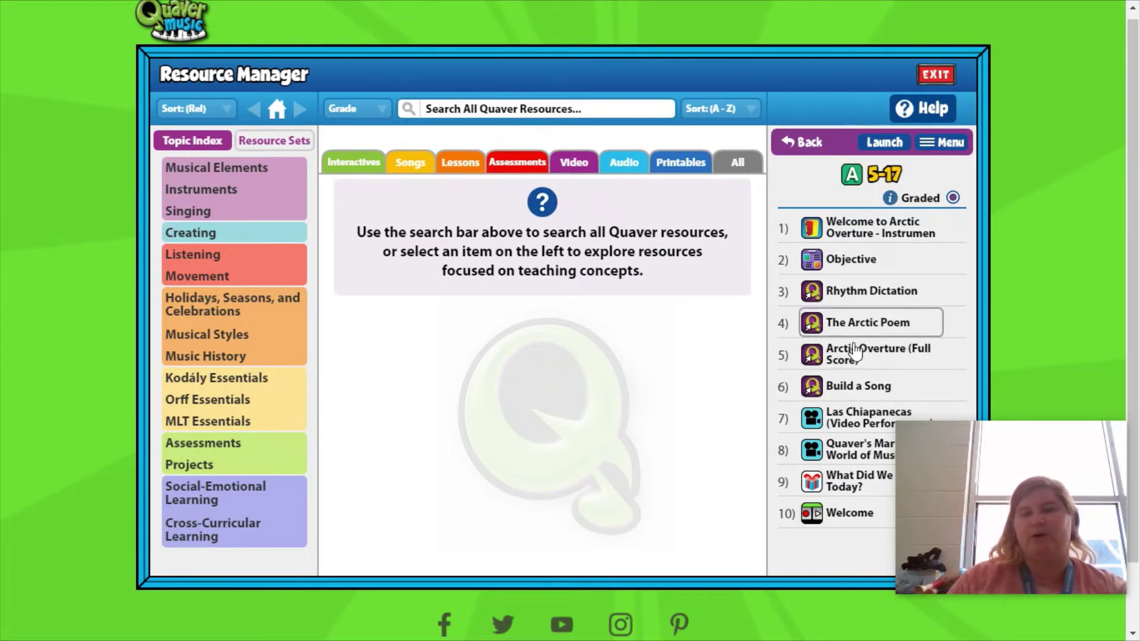
left_click(835, 512)
left_click_drag(835, 512, 816, 339)
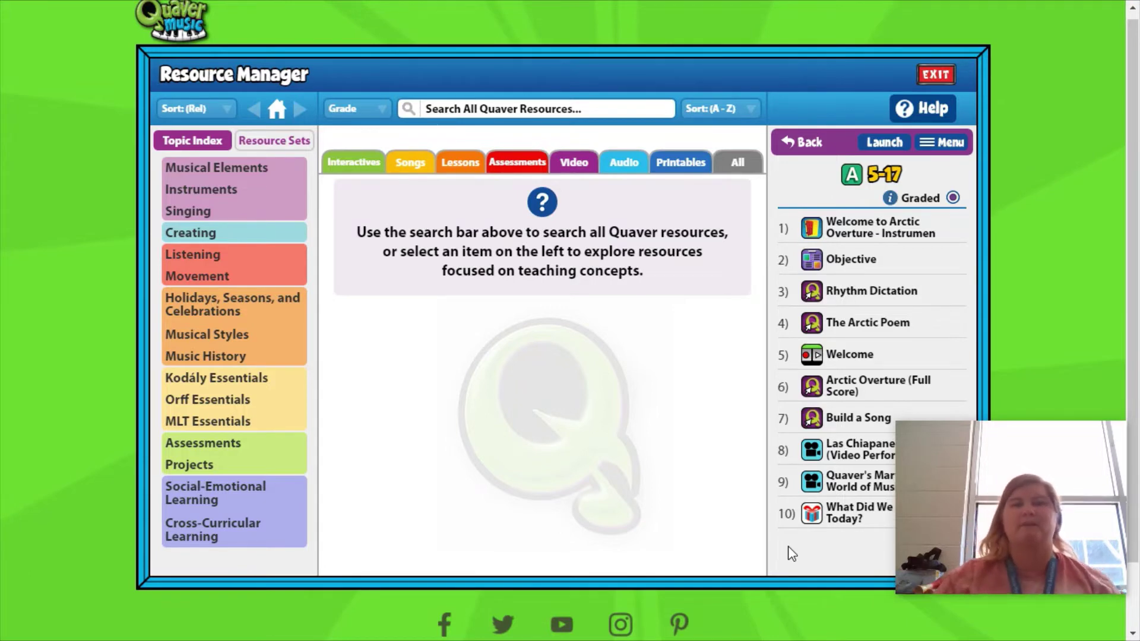
mouse_move(1001, 476)
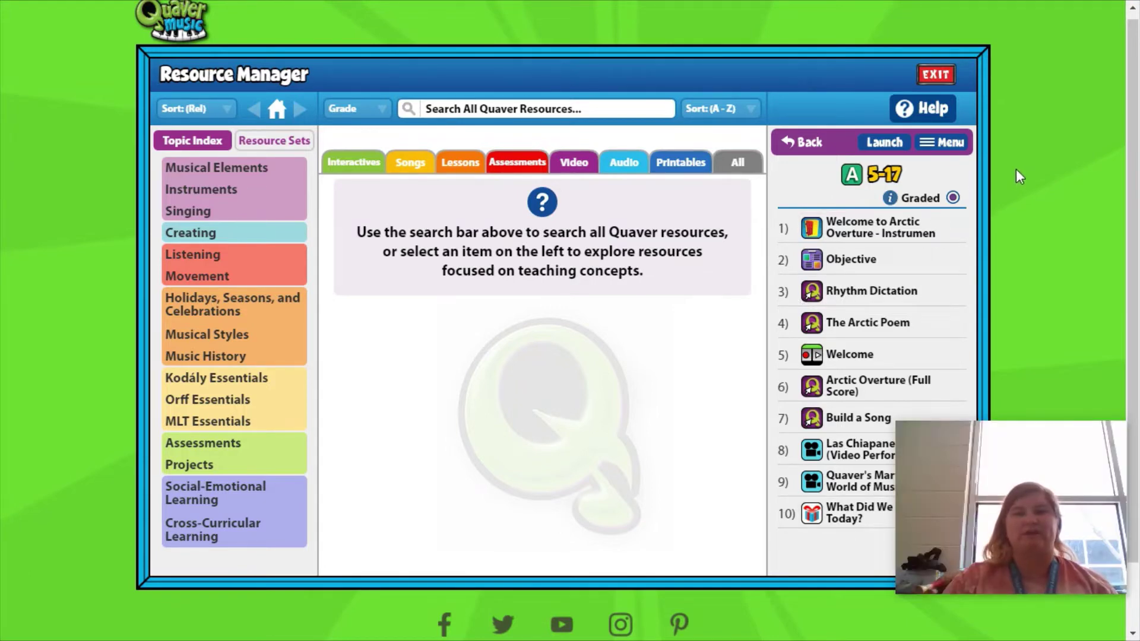
Start a new Quiz Builder screen and filter its question bank by the Melody keyword.
left_click(948, 149)
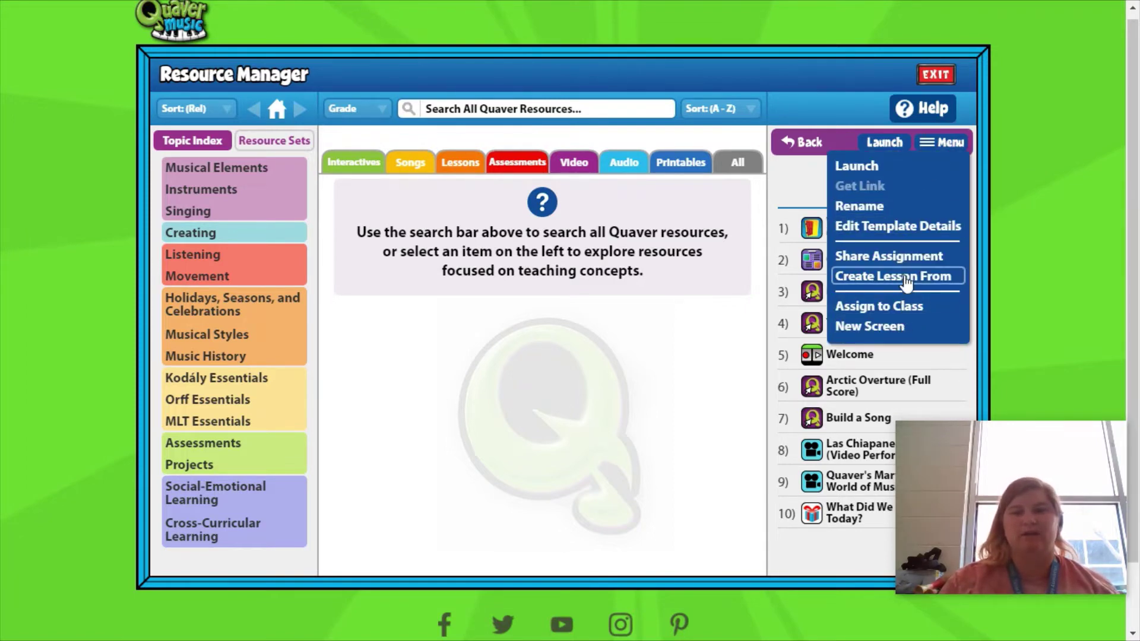
left_click(900, 327)
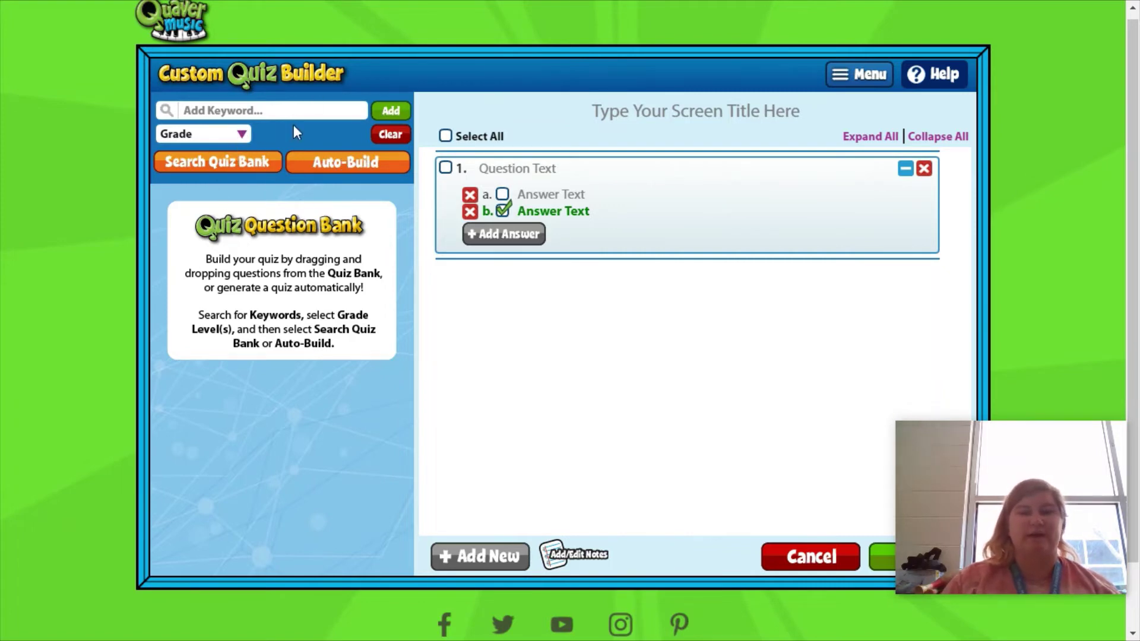
left_click(261, 110)
type("melody")
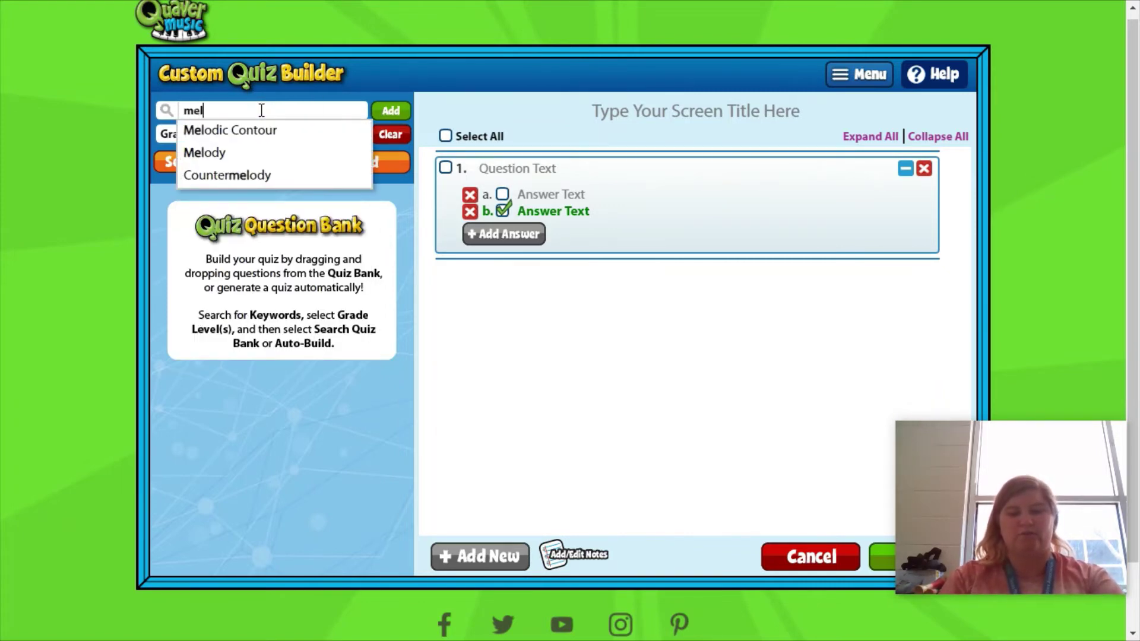
left_click(247, 122)
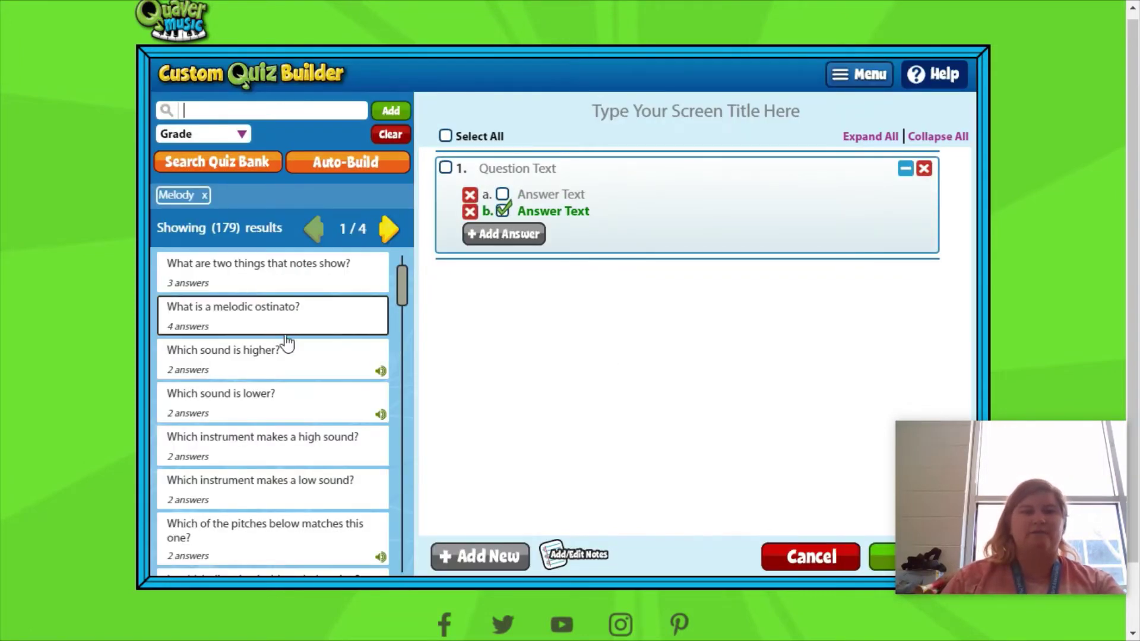
Drag "What is a melodic ostinato?" from the bank into Question 1.
scroll(287, 343, "down", 6)
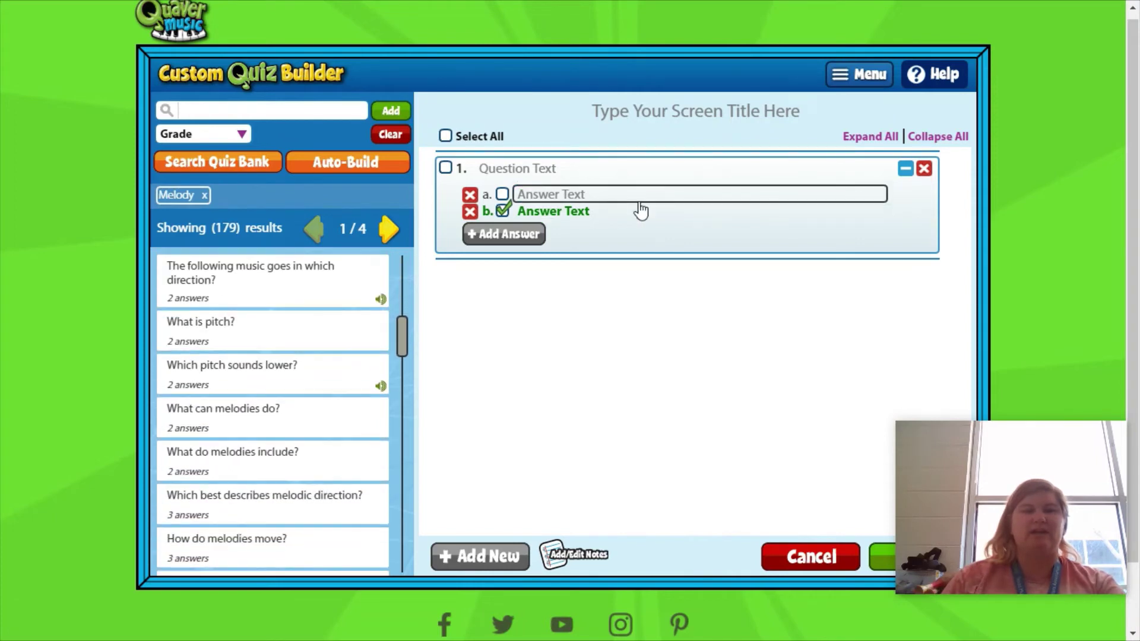
scroll(334, 360, "up", 7)
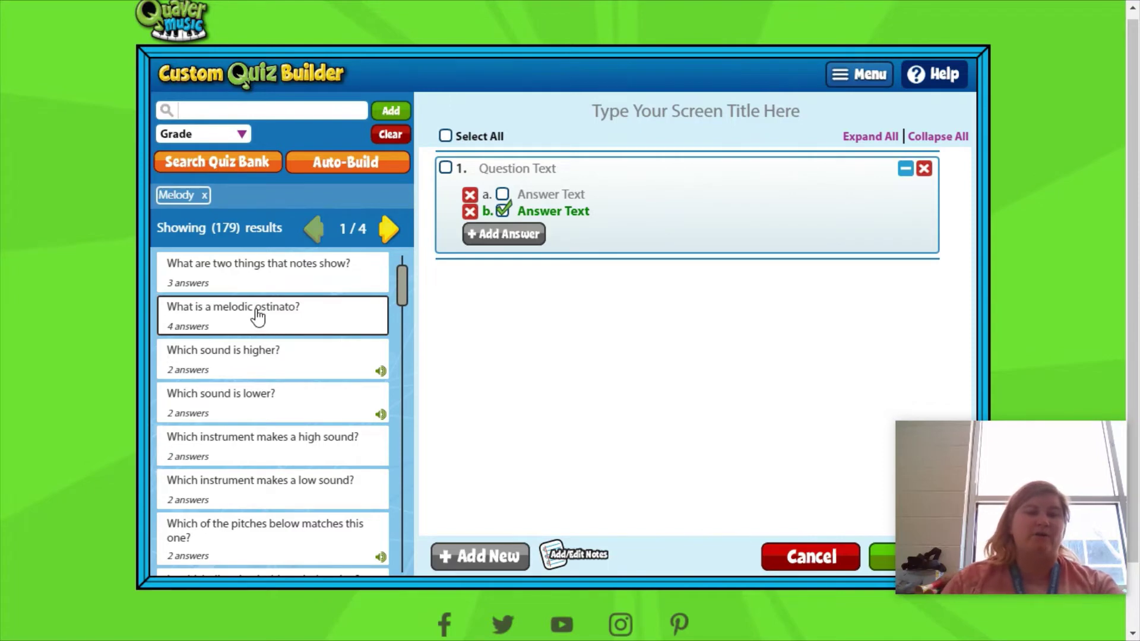
left_click_drag(224, 324, 523, 188)
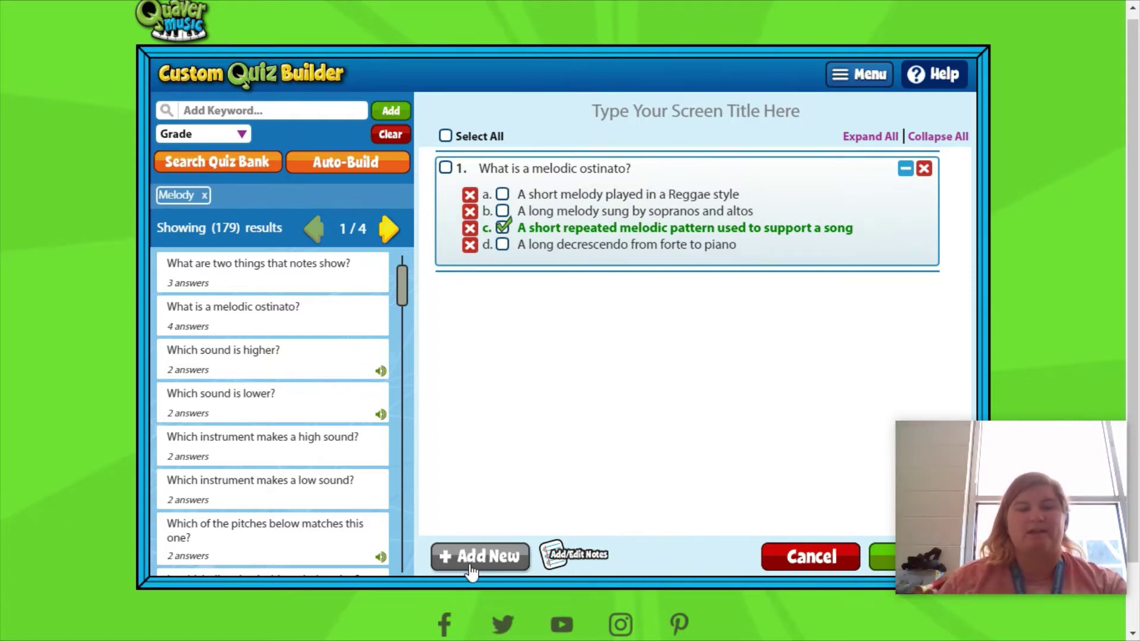
Add a second question reading "Did you enjoy today's lesson?".
left_click(501, 563)
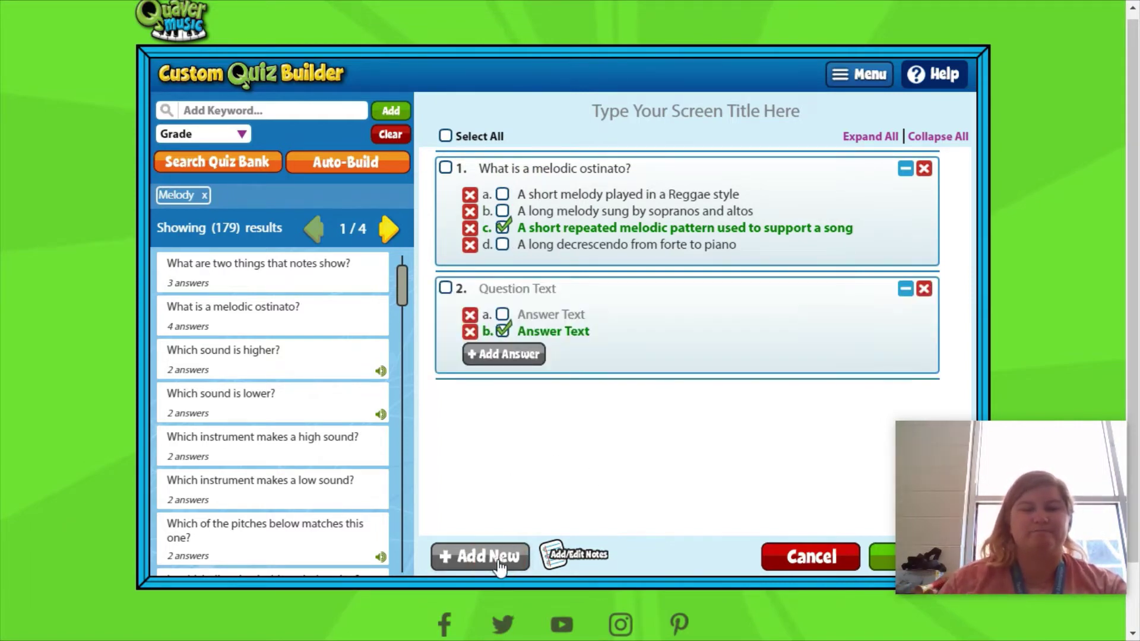
left_click(543, 291)
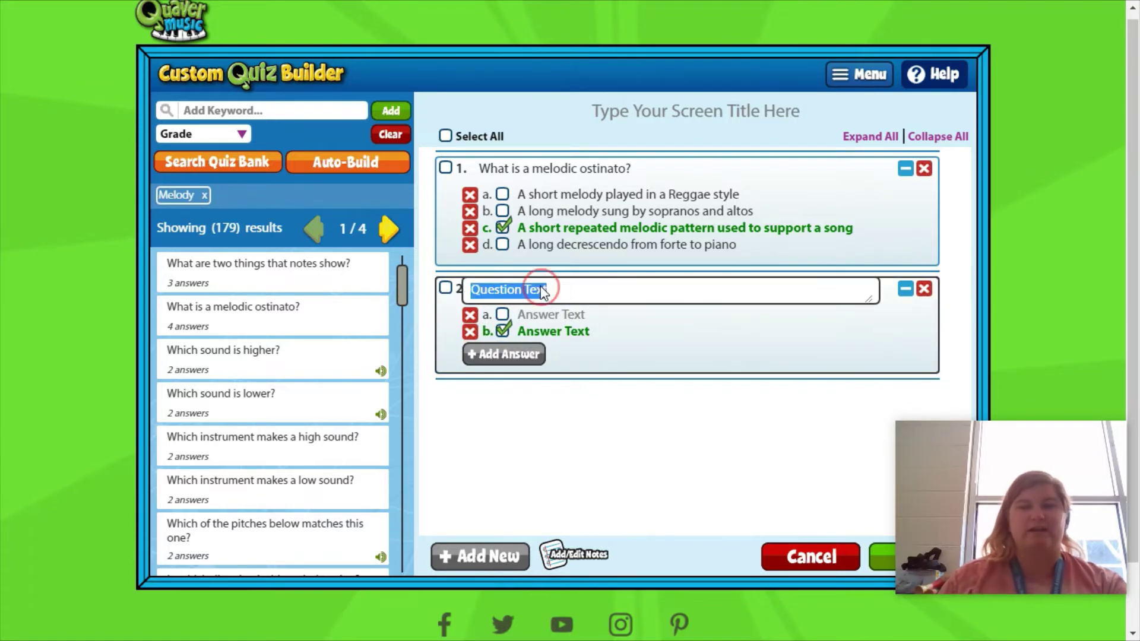
type("Did you enjoy today's lesson")
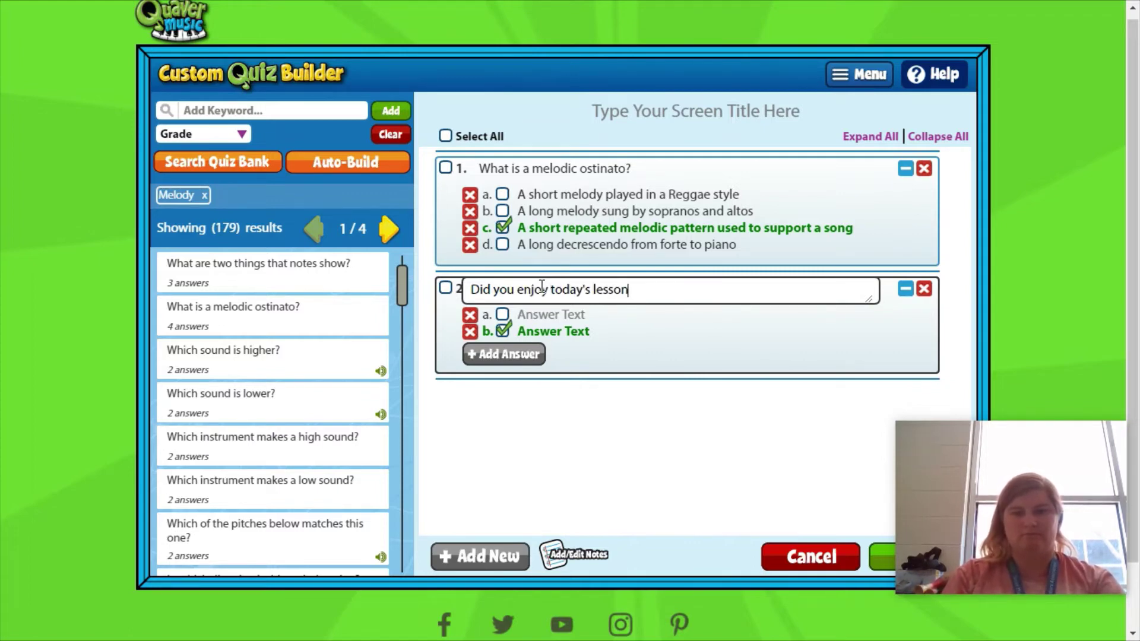
Enter answers Yes and No, and mark Yes as correct too.
left_click(532, 318)
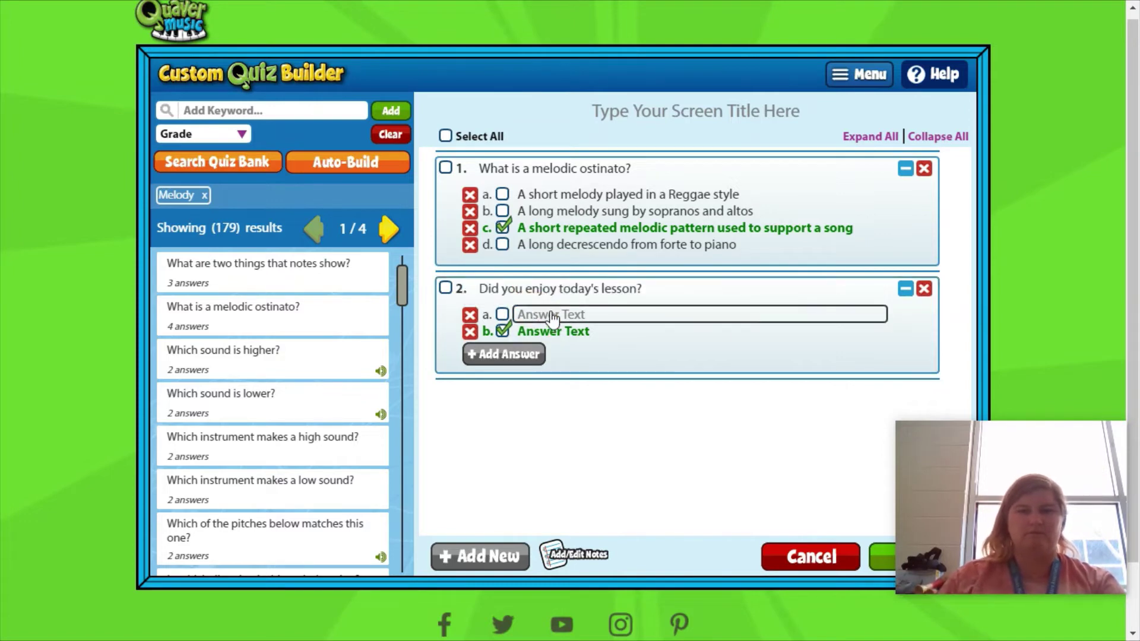
type("Yes")
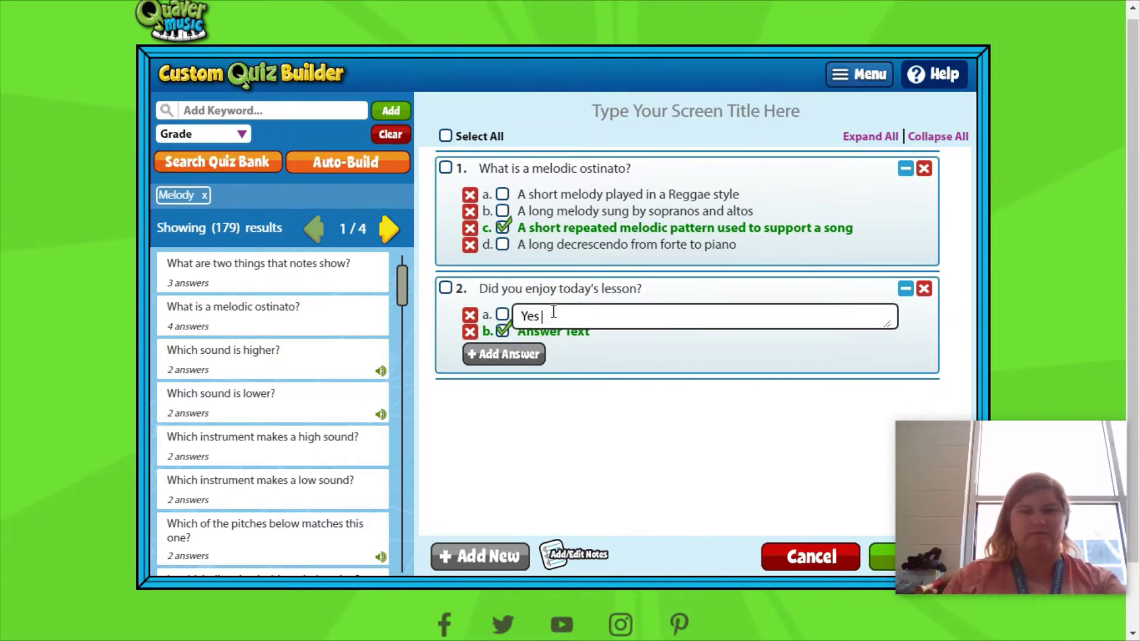
left_click(573, 342)
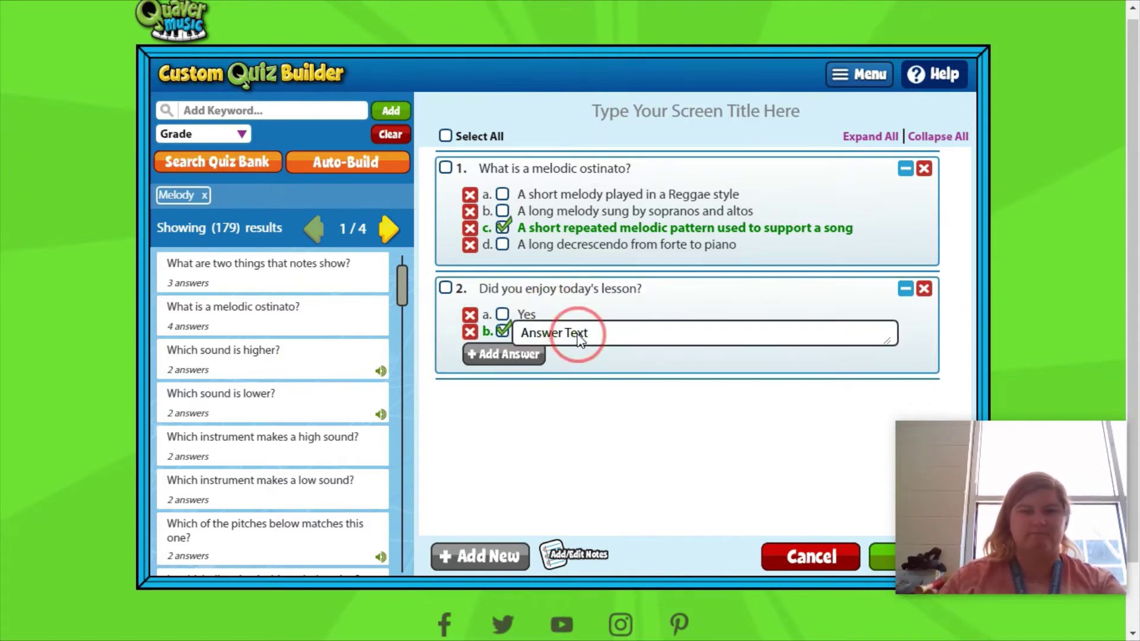
type("No")
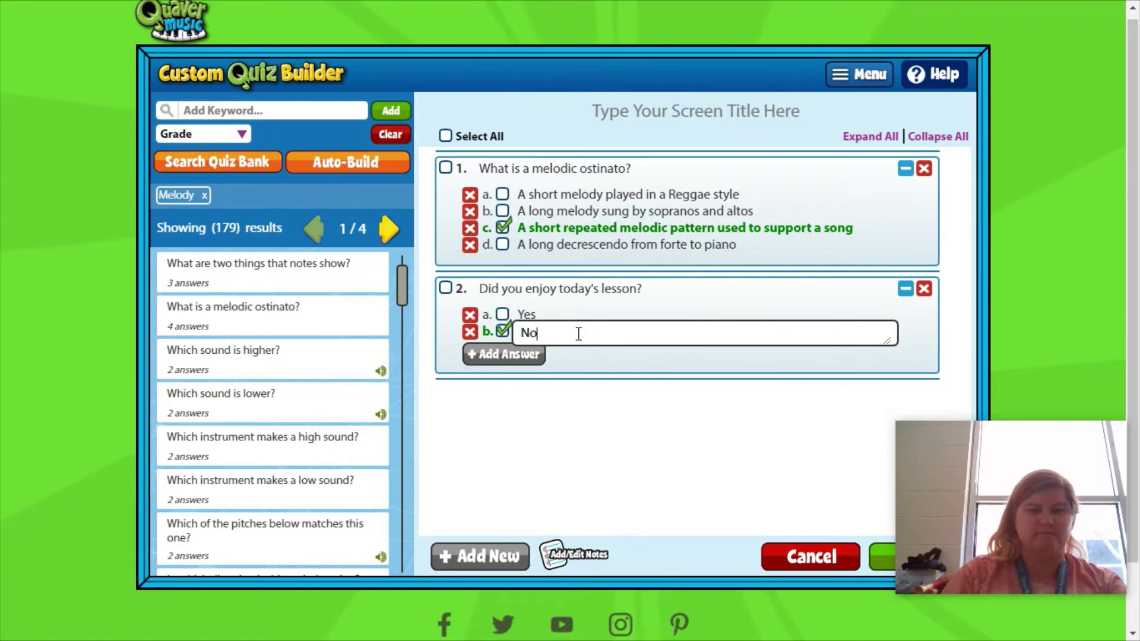
left_click(624, 374)
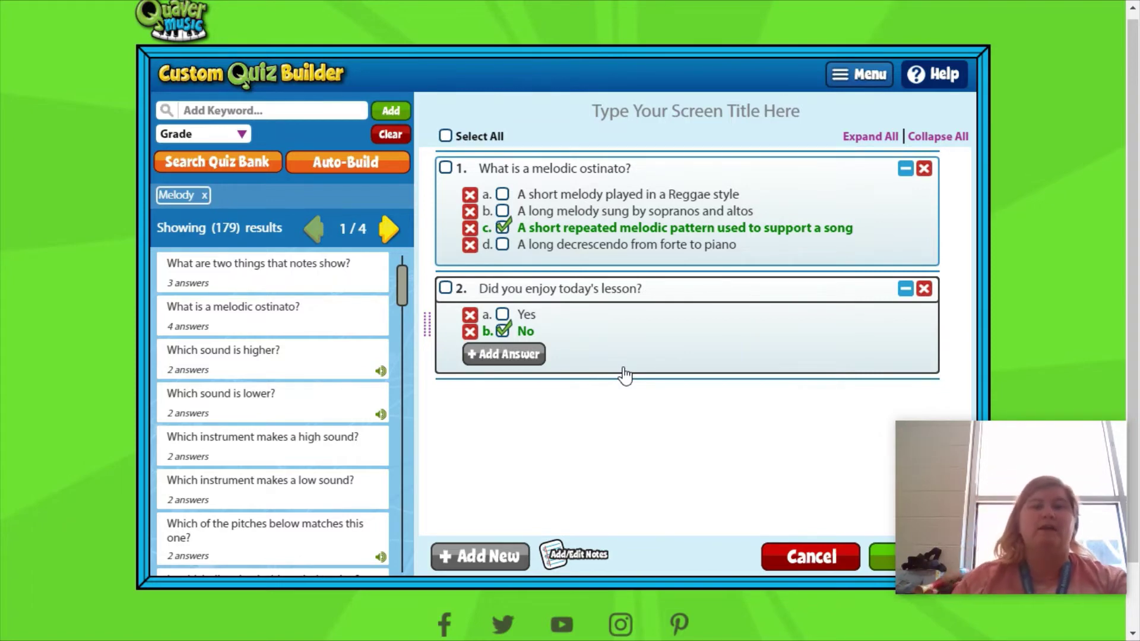
left_click(502, 315)
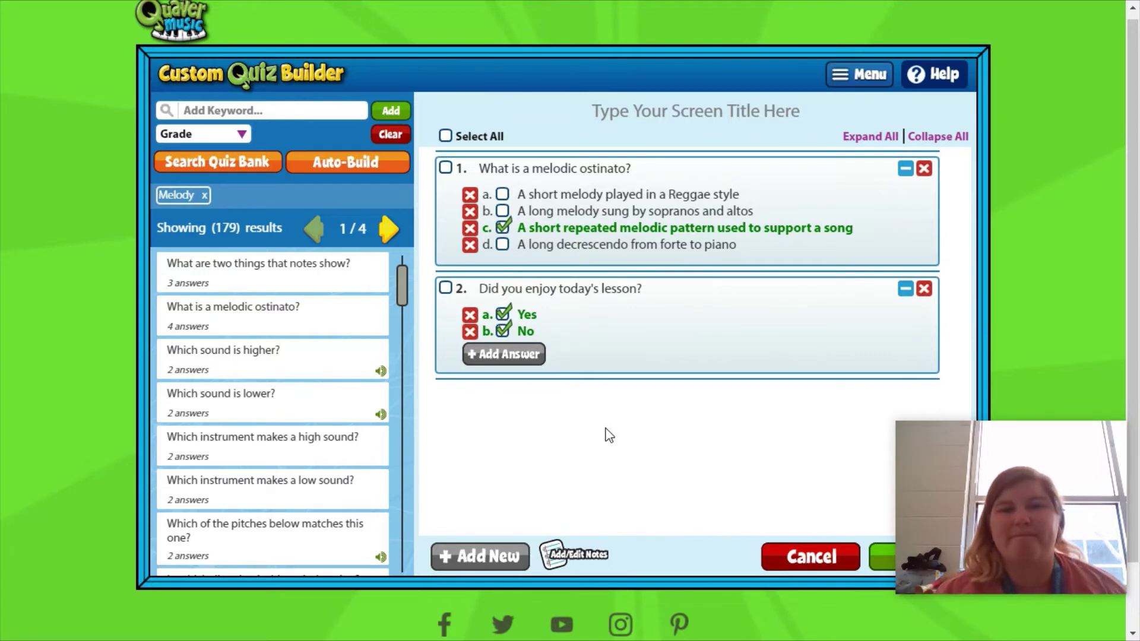
Title the quiz screen 'Melody Quiz' and save it as item 11 of 5-17.
left_click(700, 122)
type("Melo")
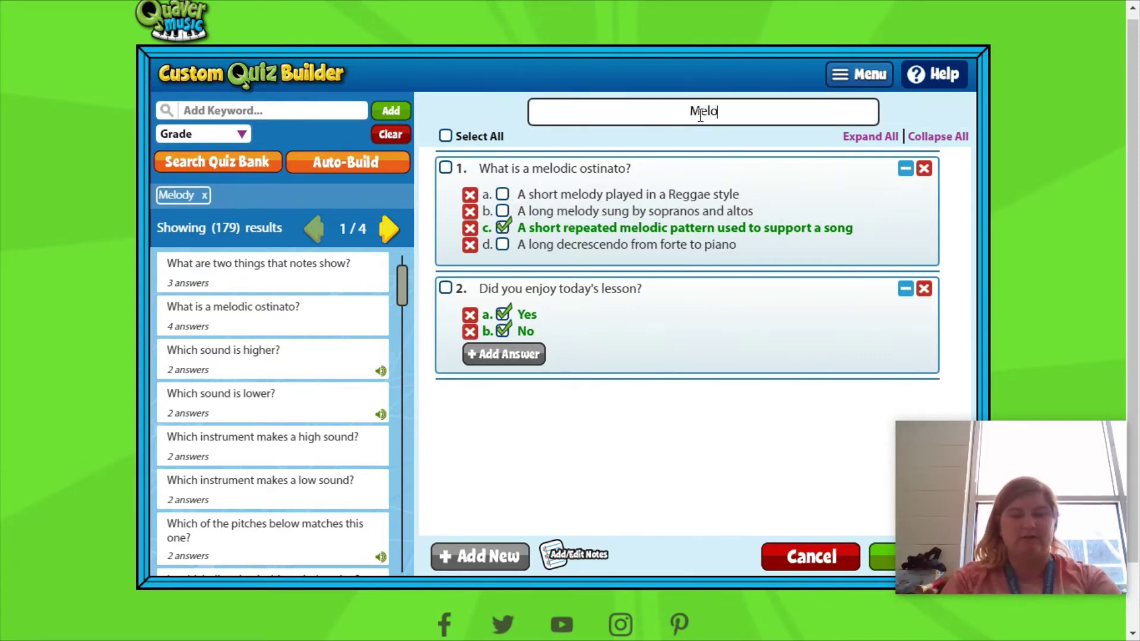
type("dy Quiz")
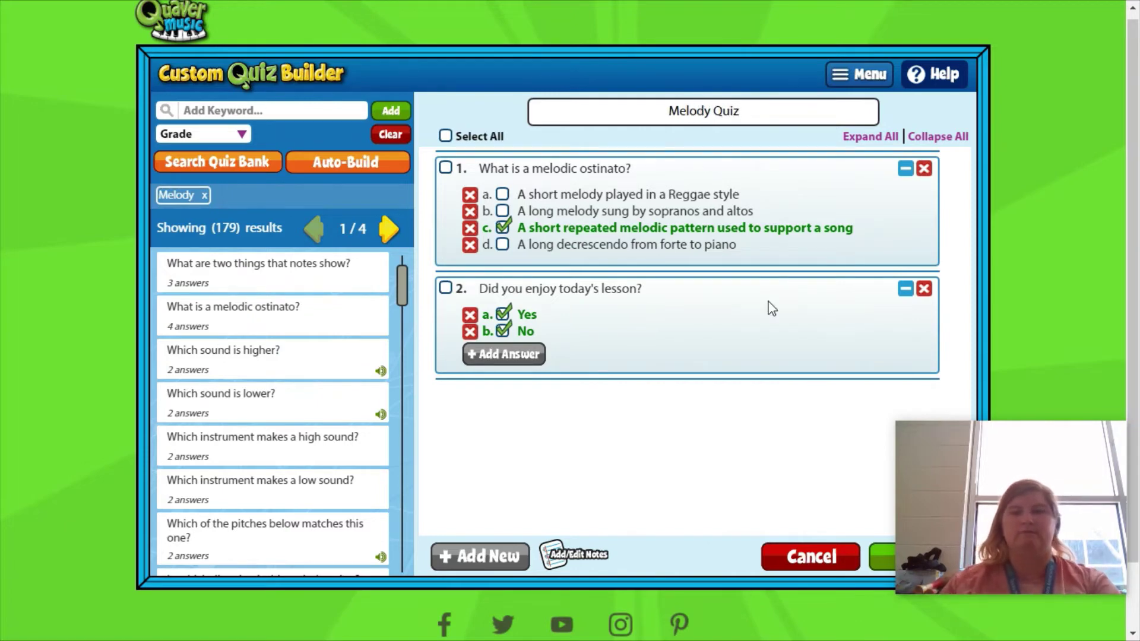
left_click(882, 558)
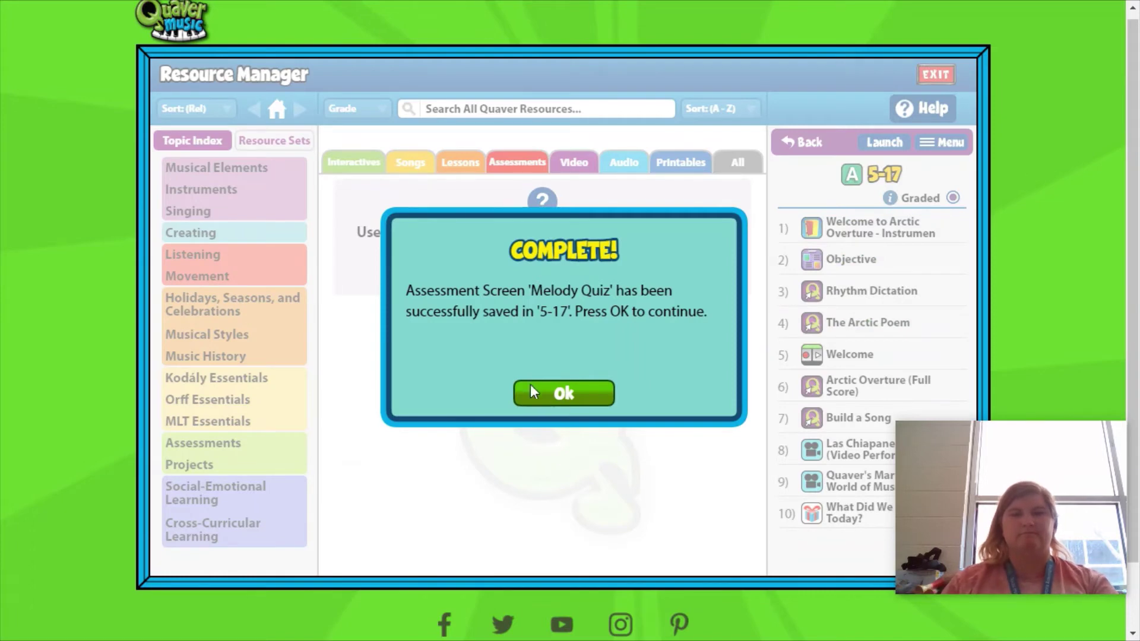
left_click(560, 394)
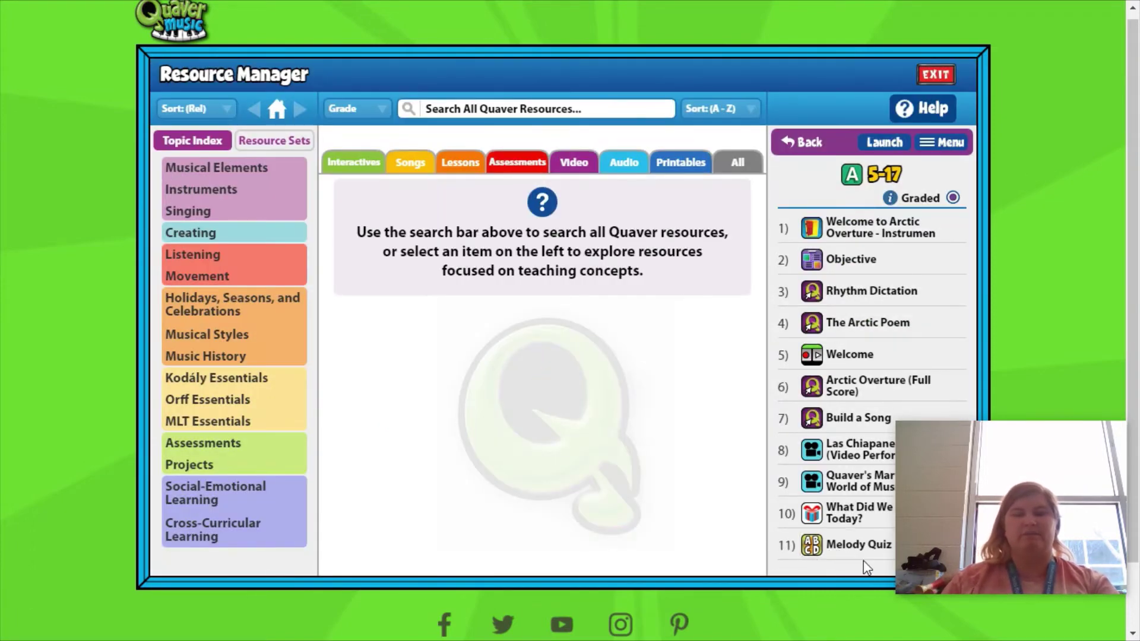
left_click_drag(996, 492, 983, 88)
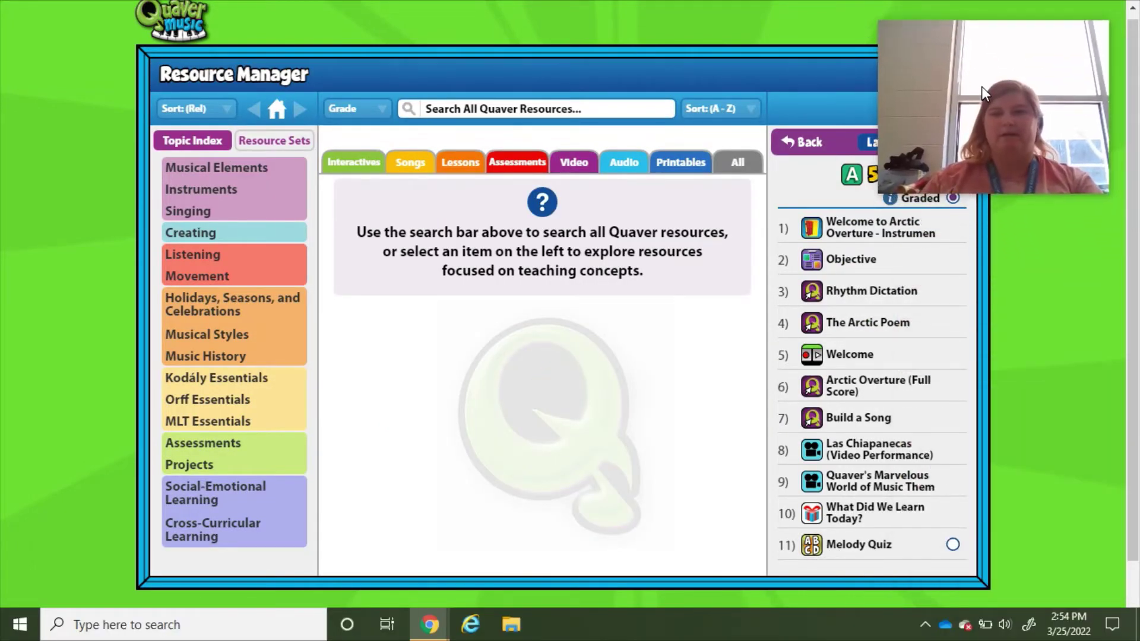
Set Melody Quiz as the graded screen in the 5-17 playlist and confirm.
left_click(951, 546)
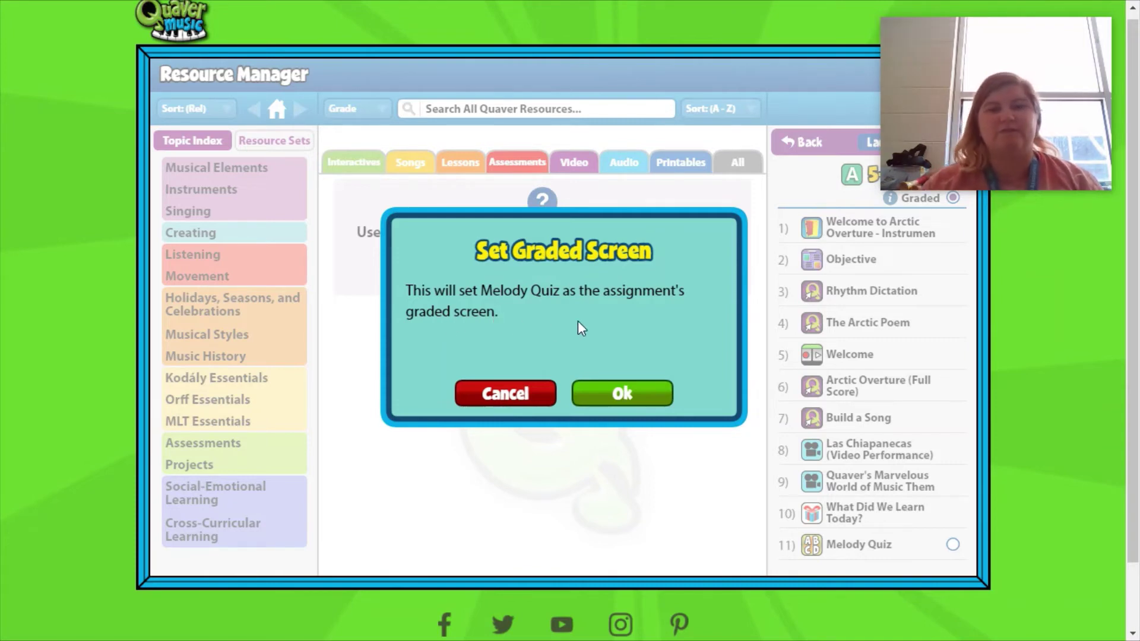
left_click(620, 394)
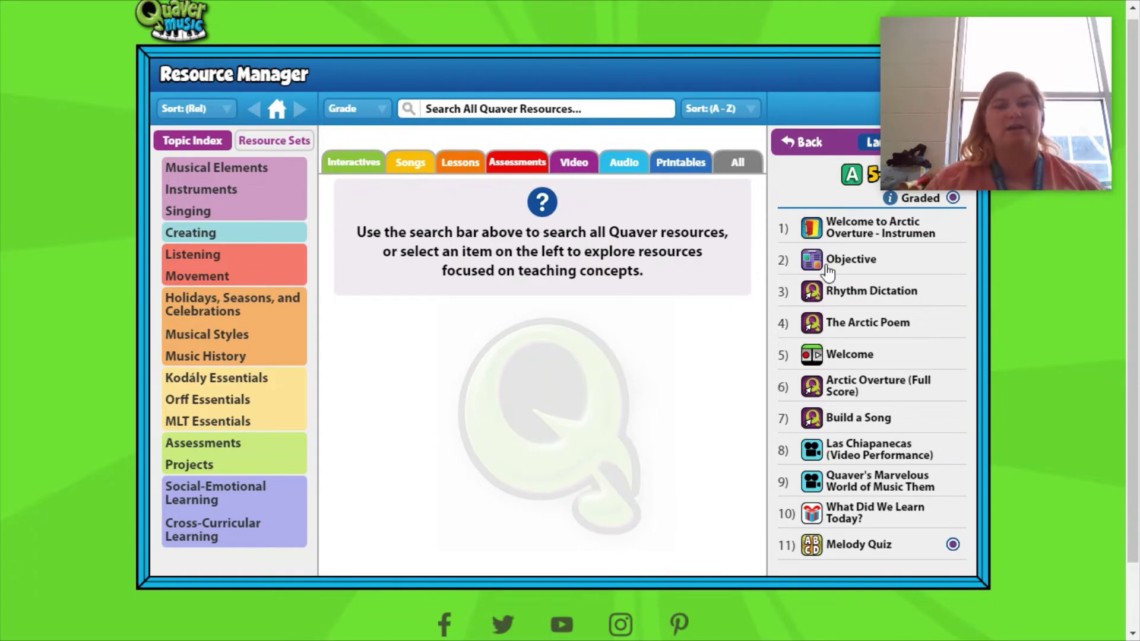
mouse_move(930, 41)
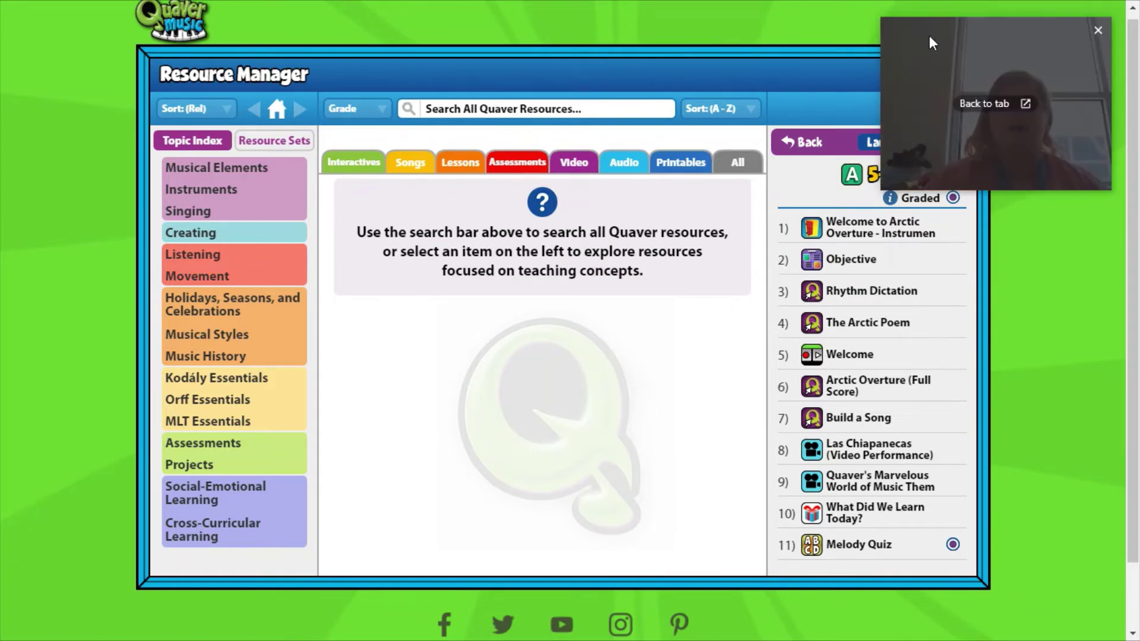
mouse_move(692, 1)
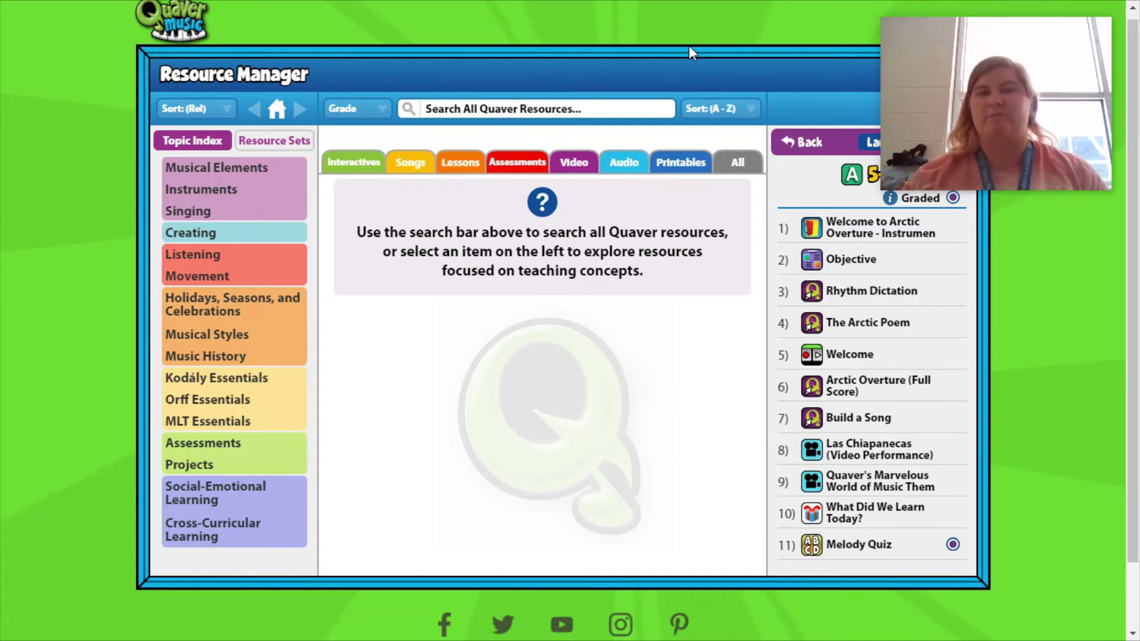
left_click_drag(982, 66, 986, 472)
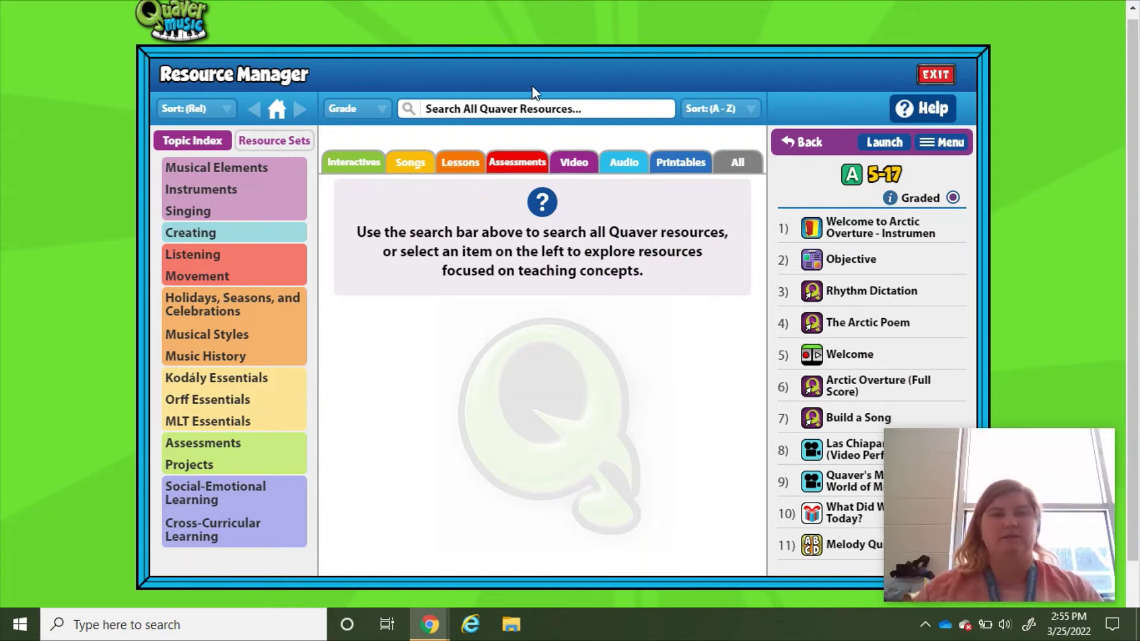
left_click(526, 104)
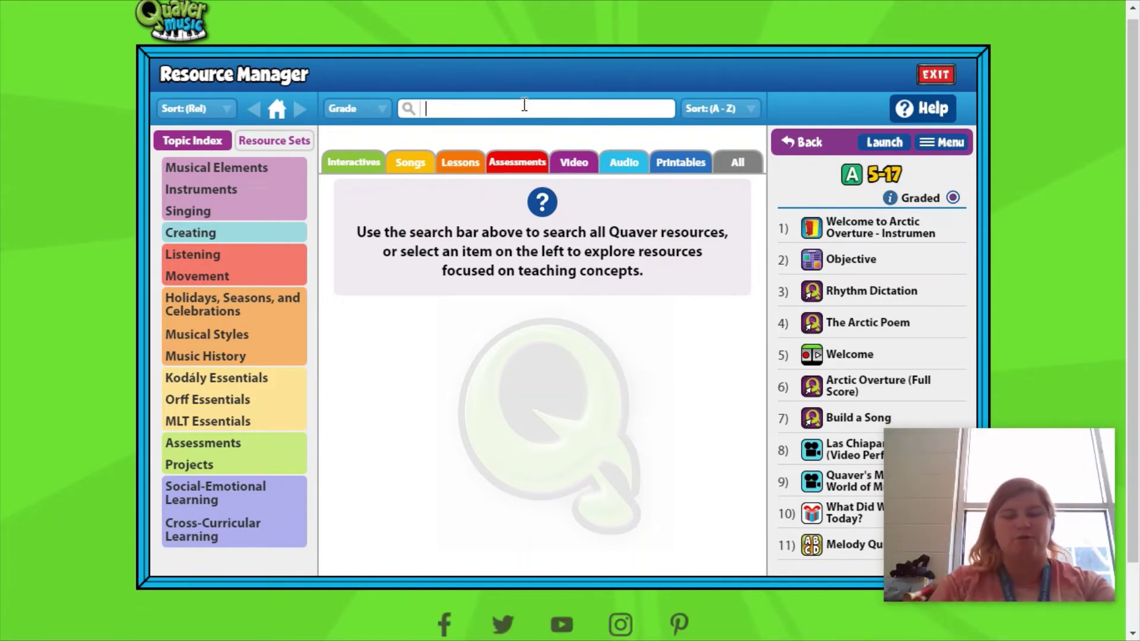
Search resources for QComposer and add Create a Melody as item 12, after Melody Quiz.
type("qco")
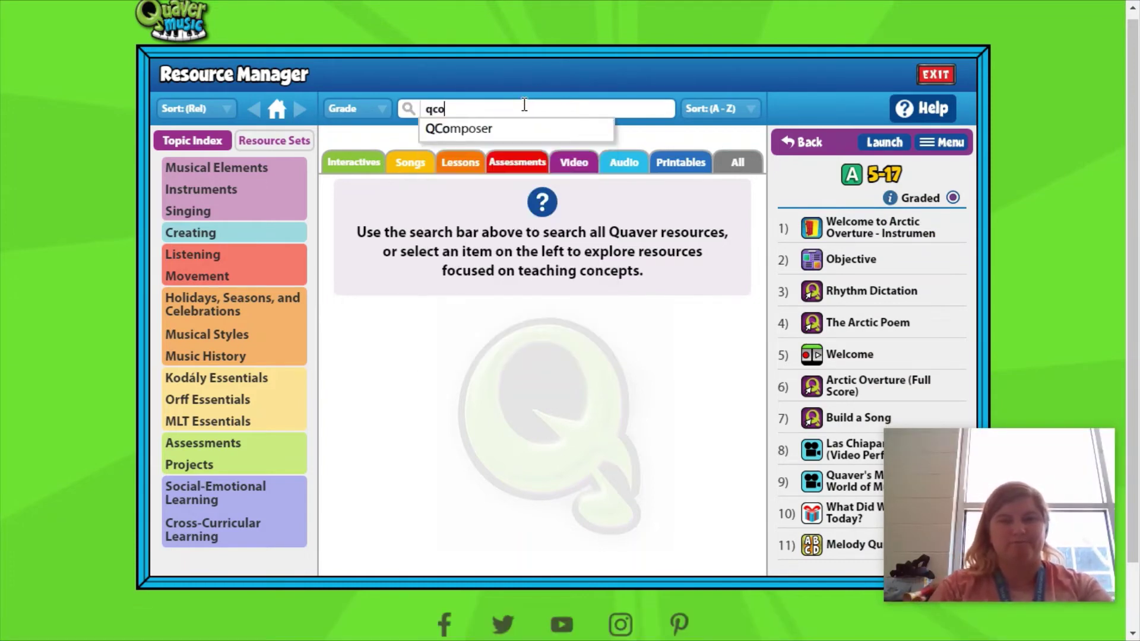
type("mp")
left_click(510, 128)
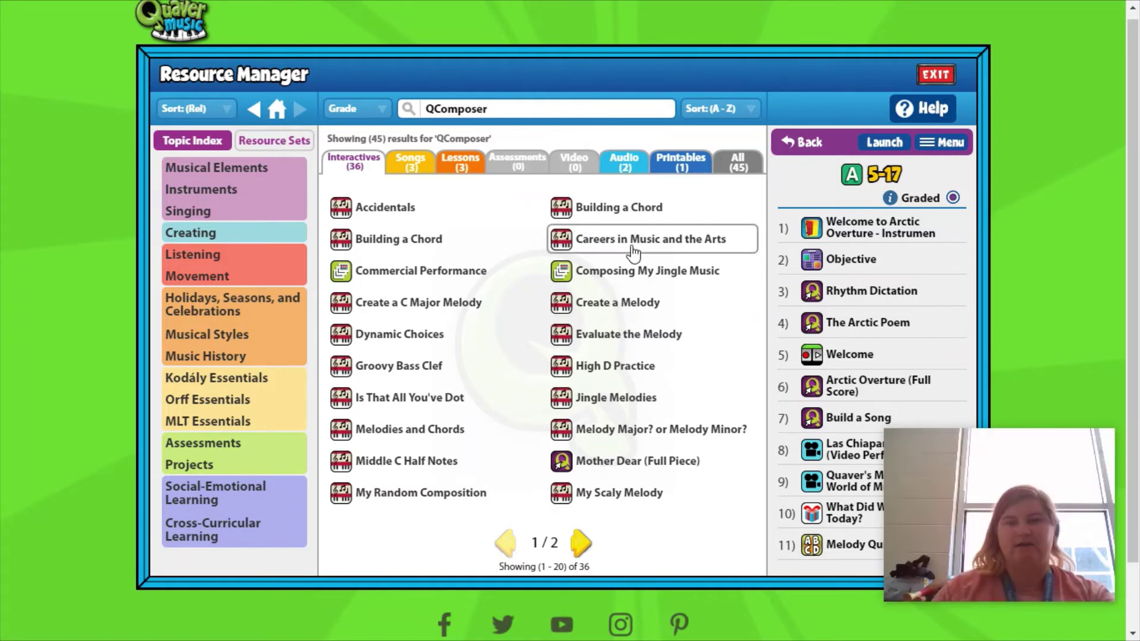
left_click_drag(617, 302, 790, 568)
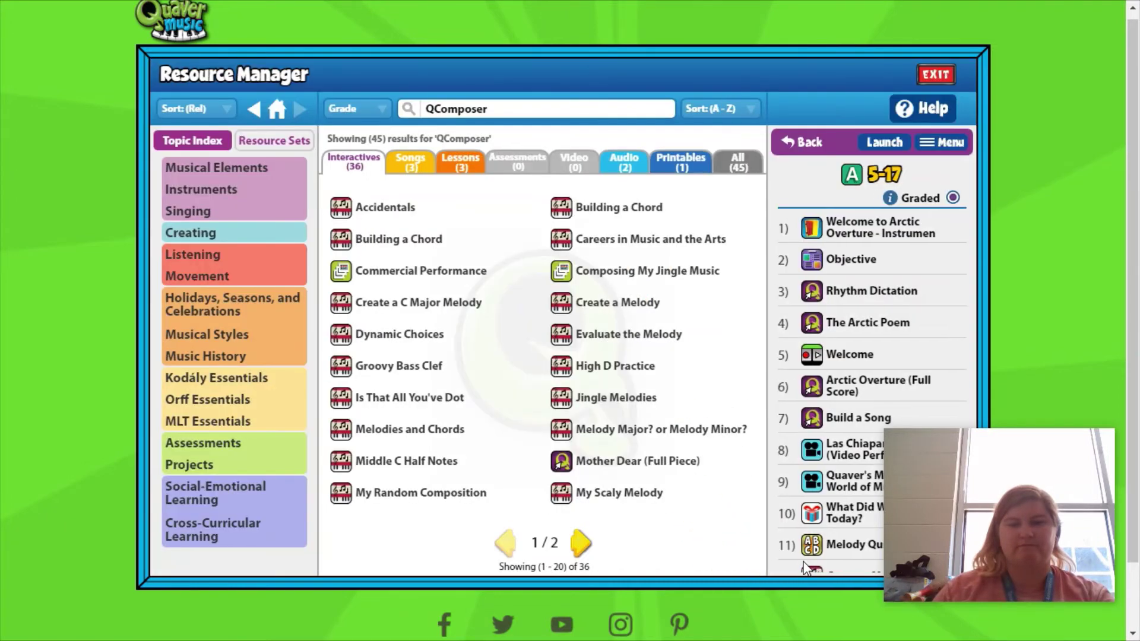
left_click_drag(1028, 450, 1021, 112)
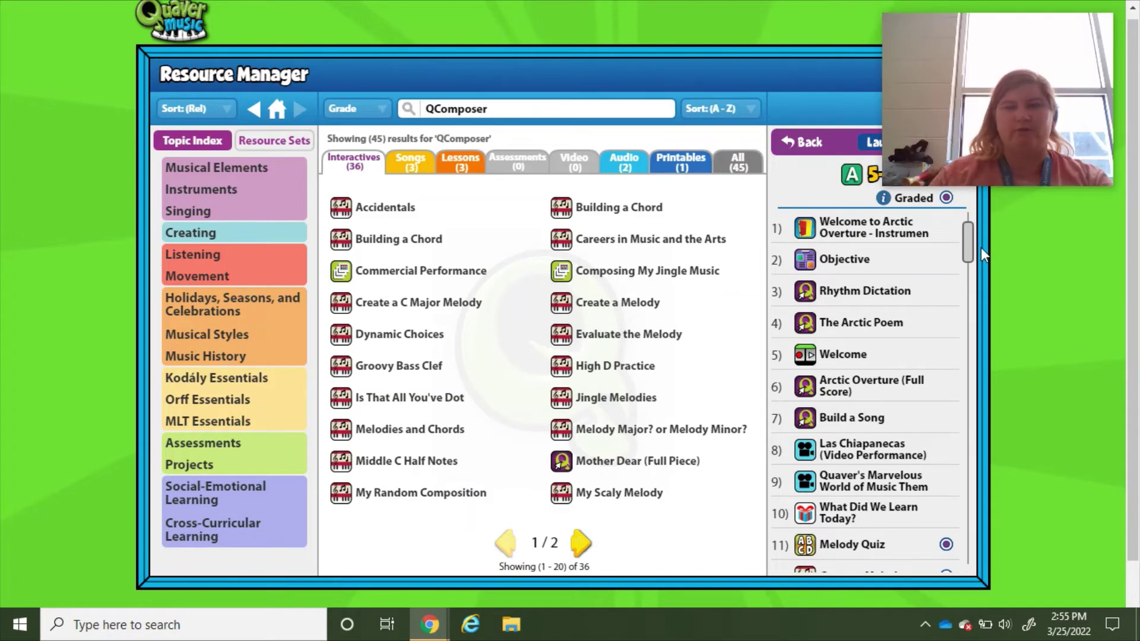
left_click_drag(969, 249, 991, 504)
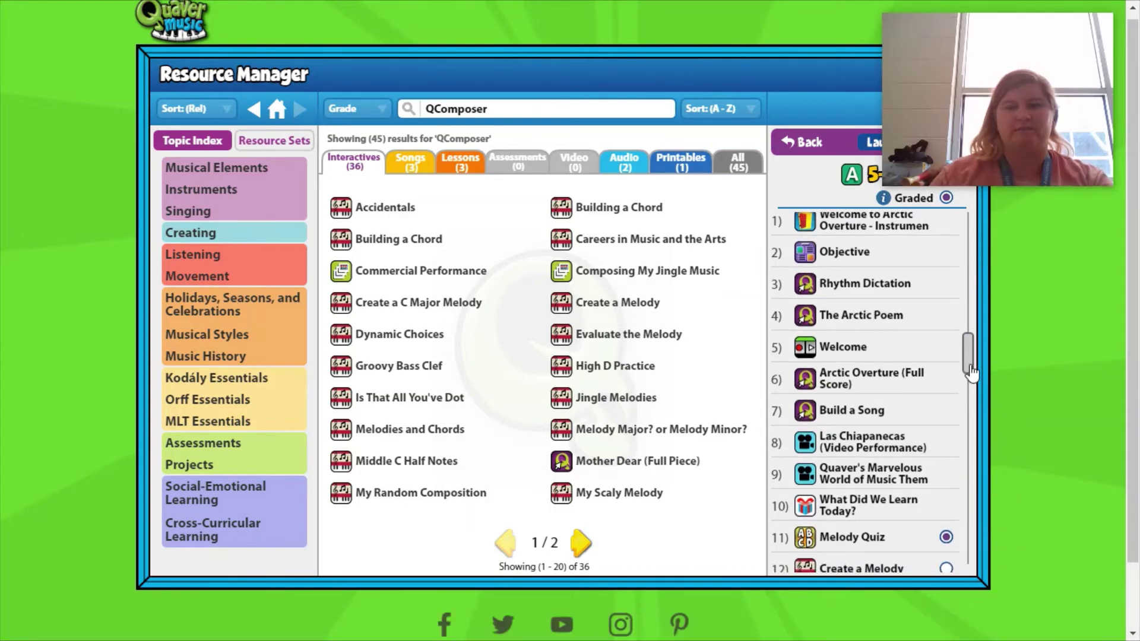
left_click_drag(971, 372, 964, 547)
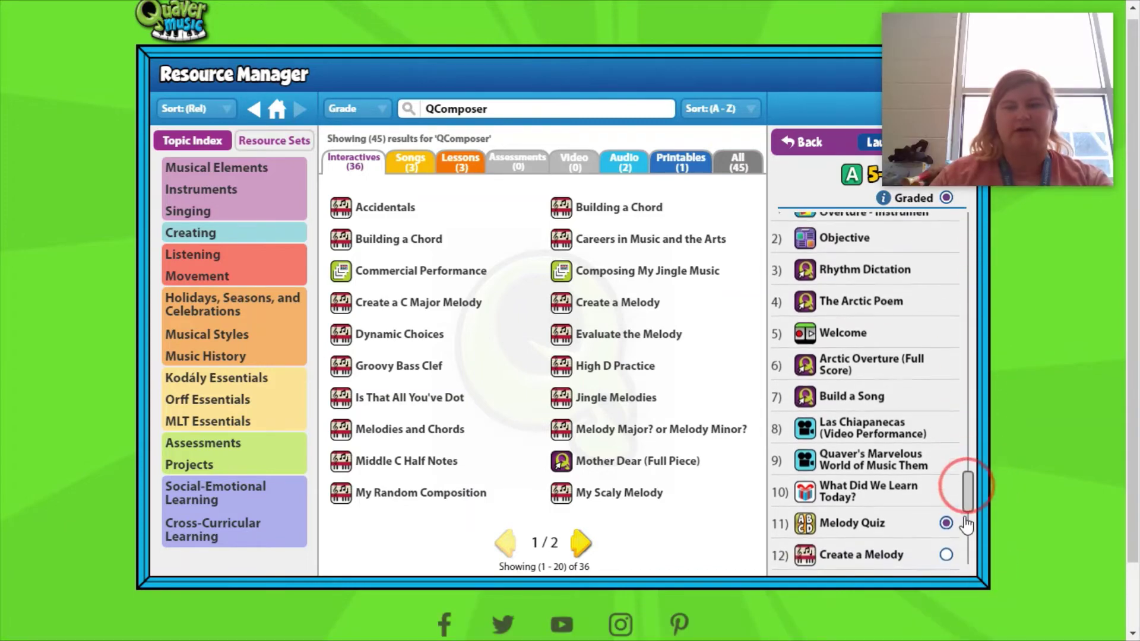
right_click(876, 532)
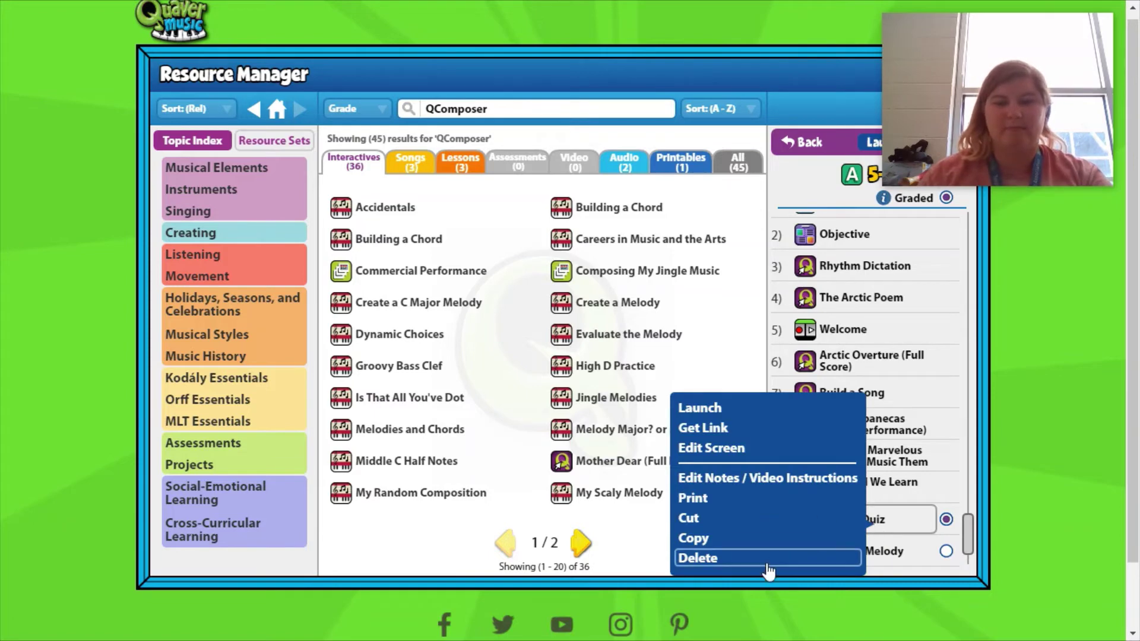
left_click(945, 525)
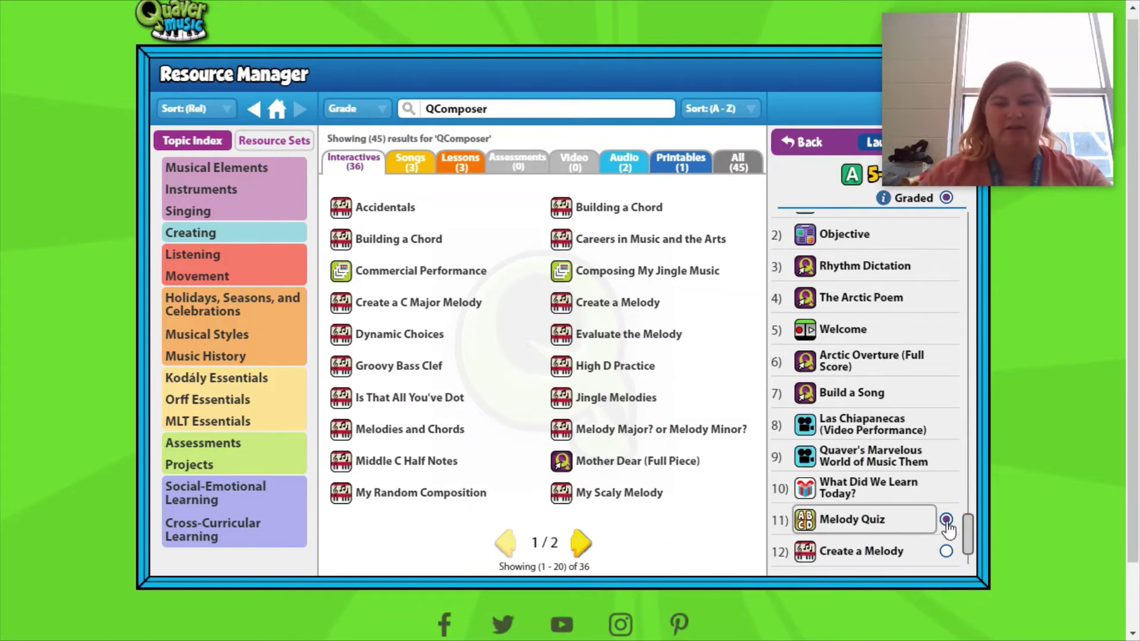
left_click(945, 552)
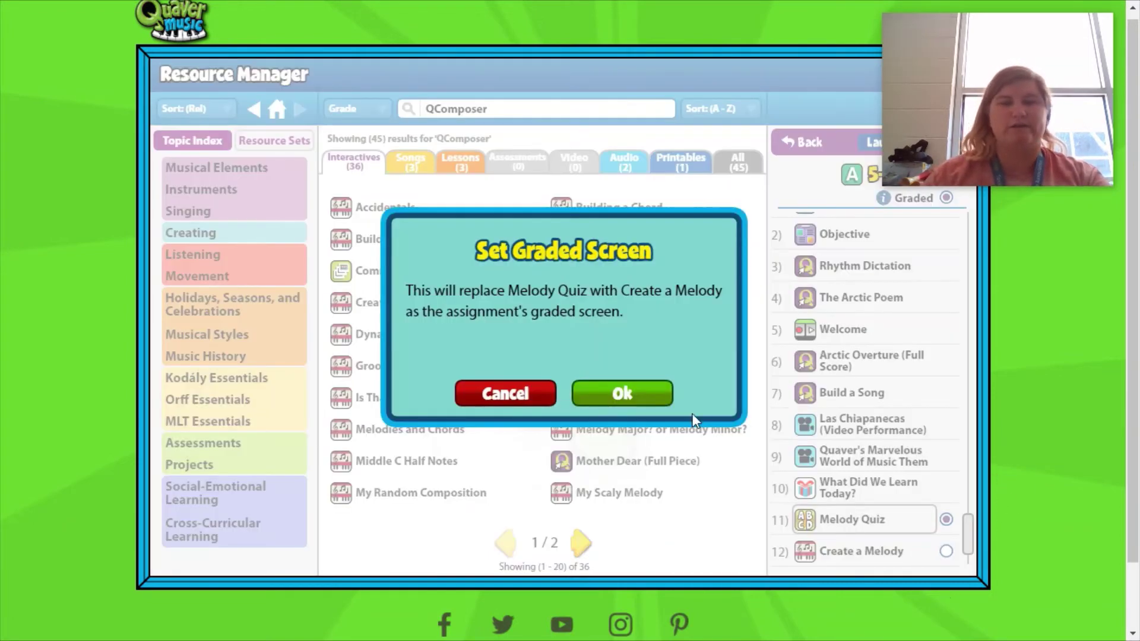
left_click(651, 394)
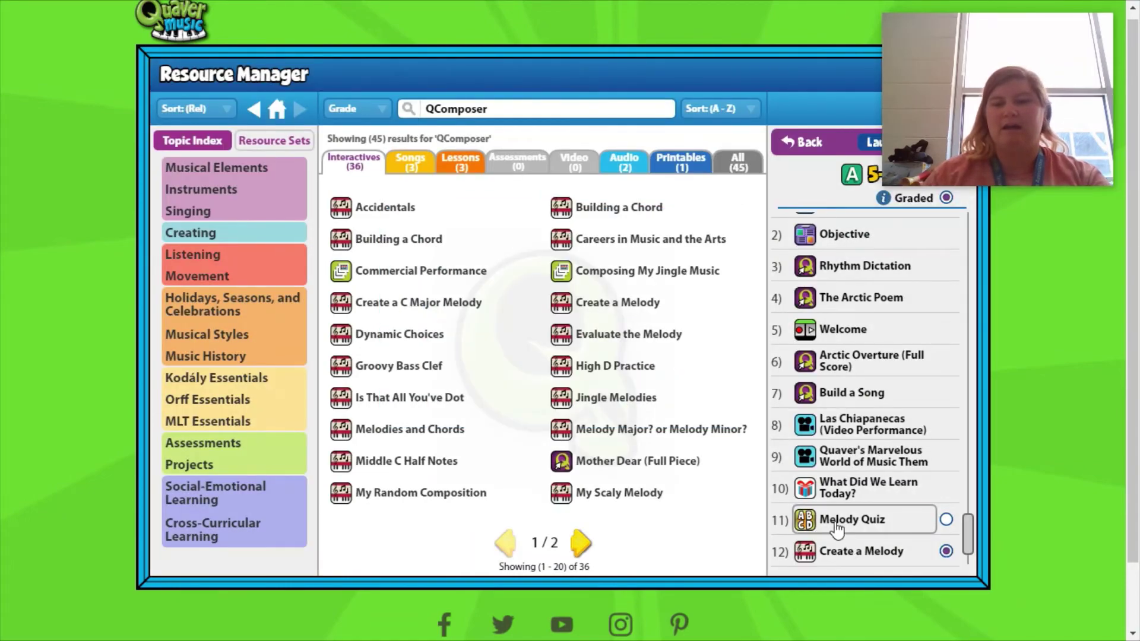
right_click(831, 511)
left_click(712, 558)
left_click(620, 384)
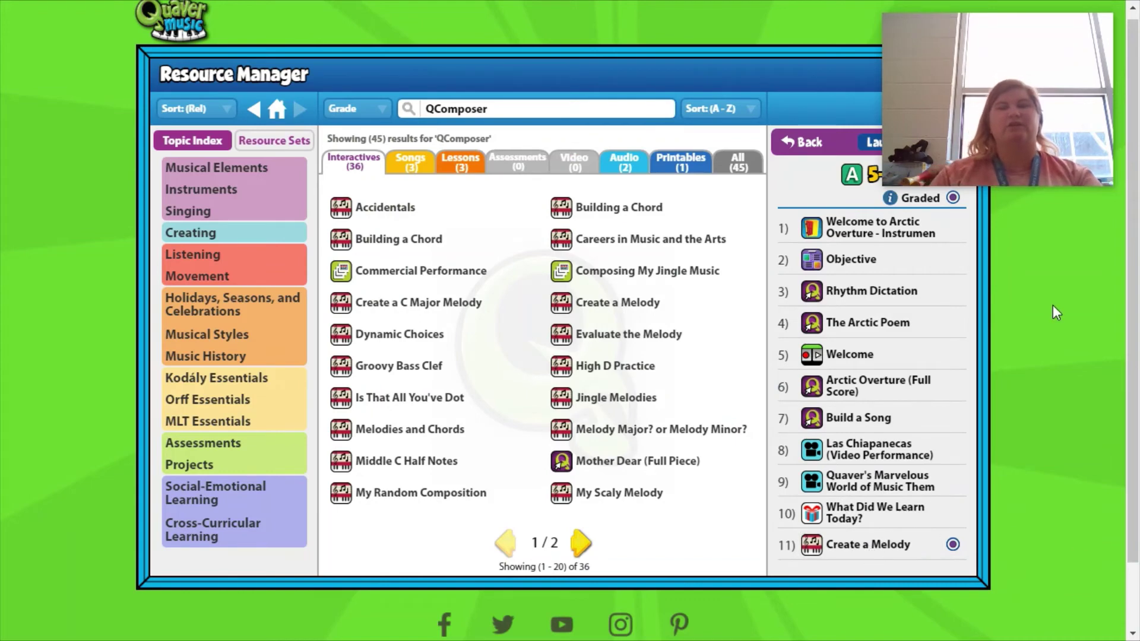
left_click_drag(867, 545, 860, 513)
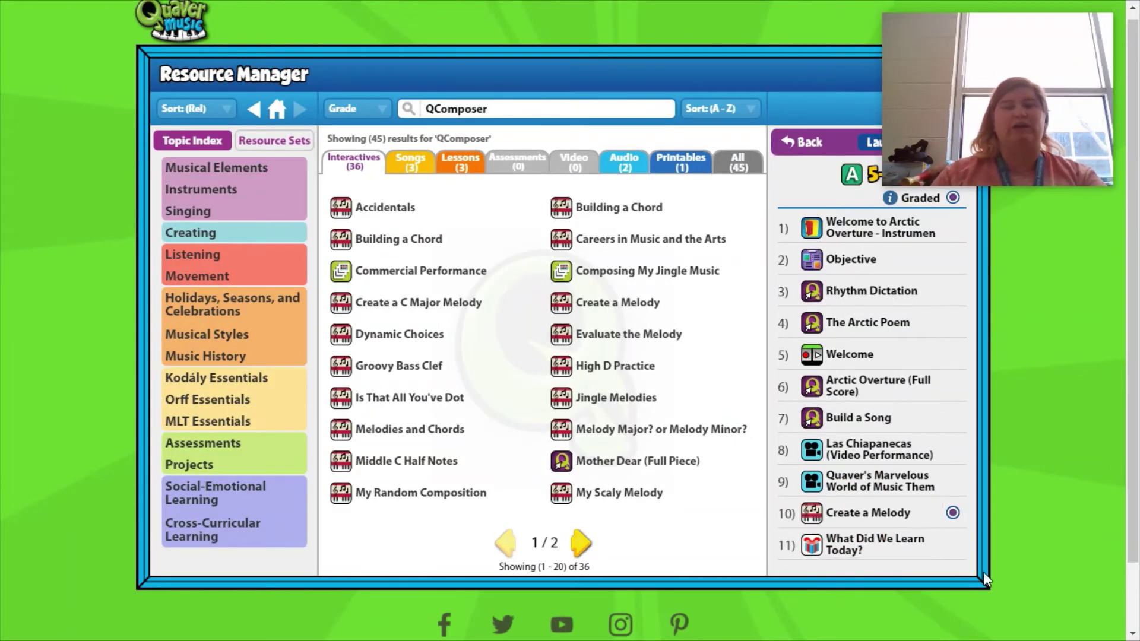
mouse_move(1035, 32)
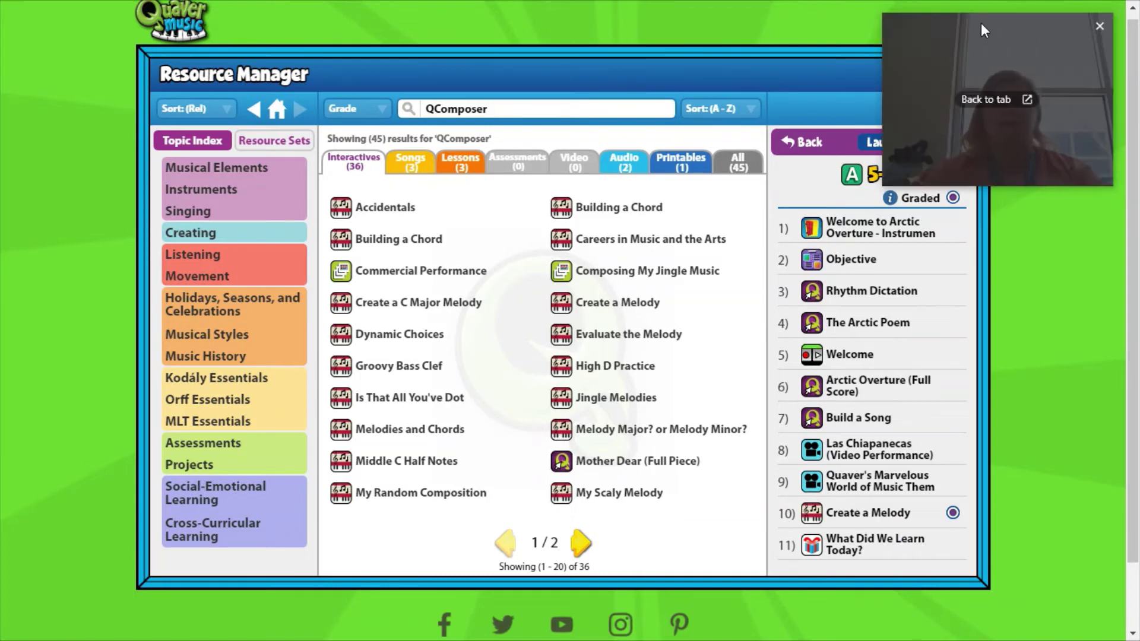
left_click_drag(980, 22, 981, 438)
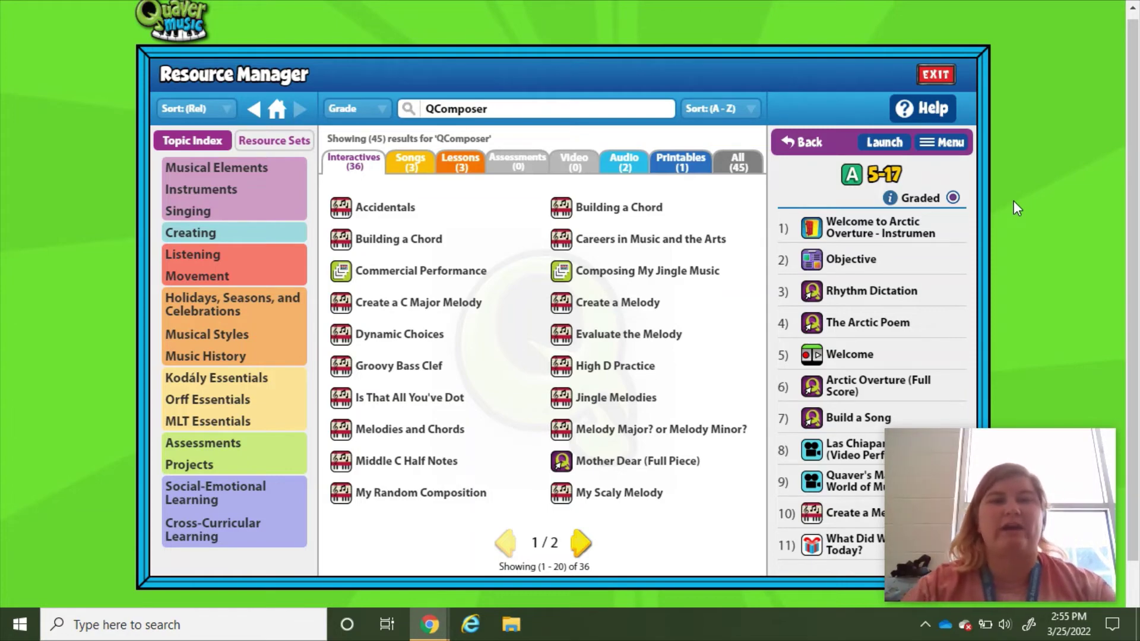
left_click(944, 135)
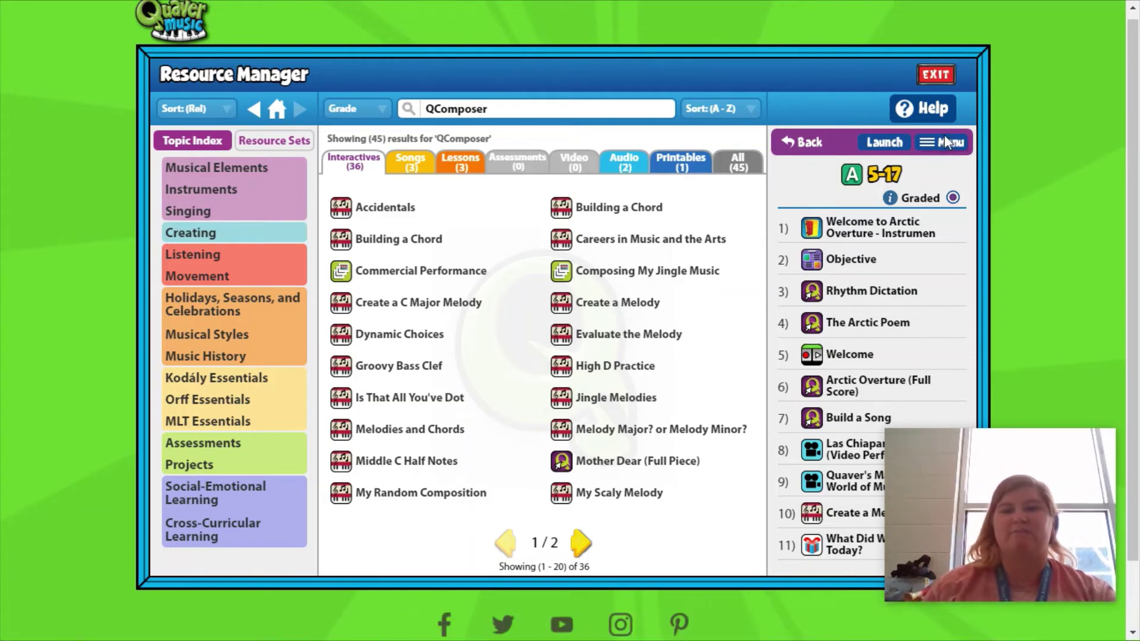
Choose Assign to Class from the 5-17 assignment menu.
left_click(944, 136)
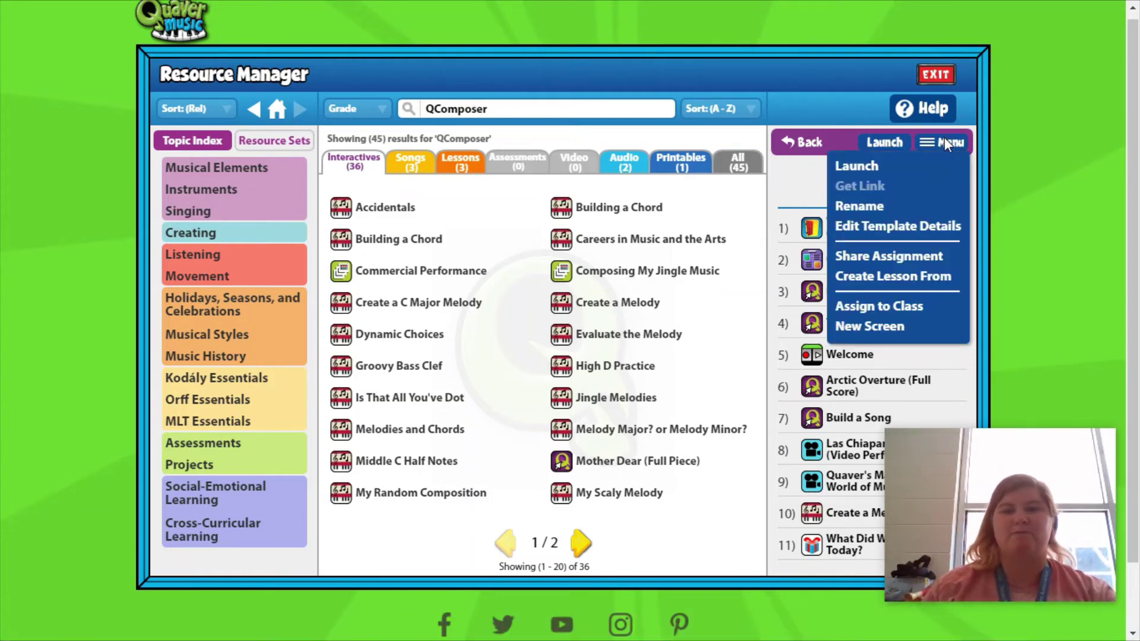
left_click(912, 315)
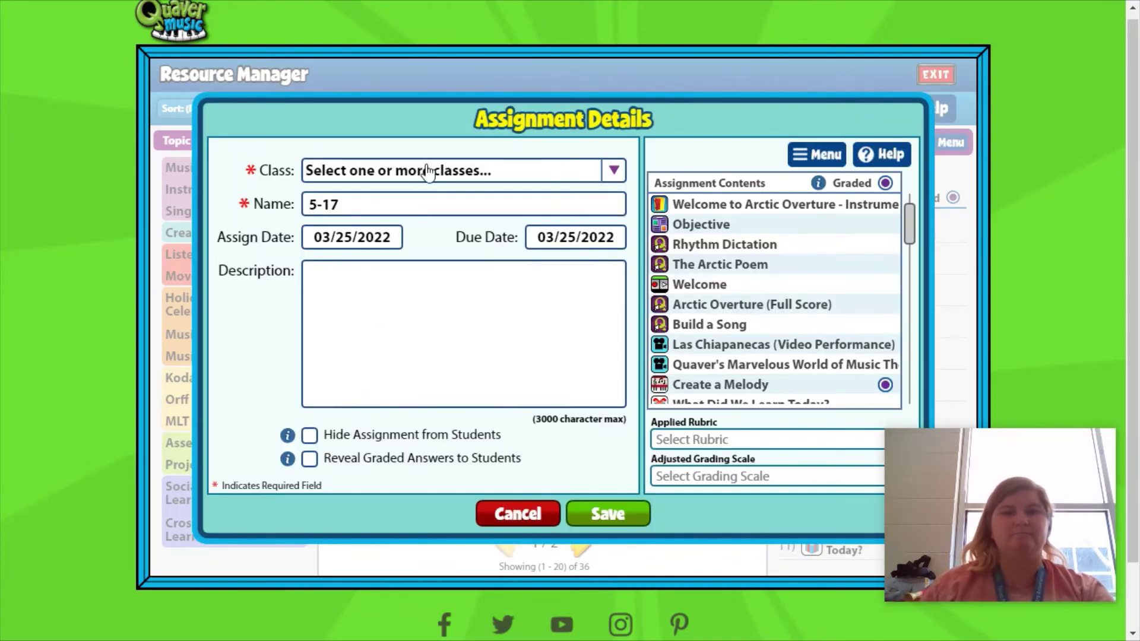
Choose 5th Grade Music as the class and set the due date to 03/28/2022.
left_click(428, 172)
left_click(326, 292)
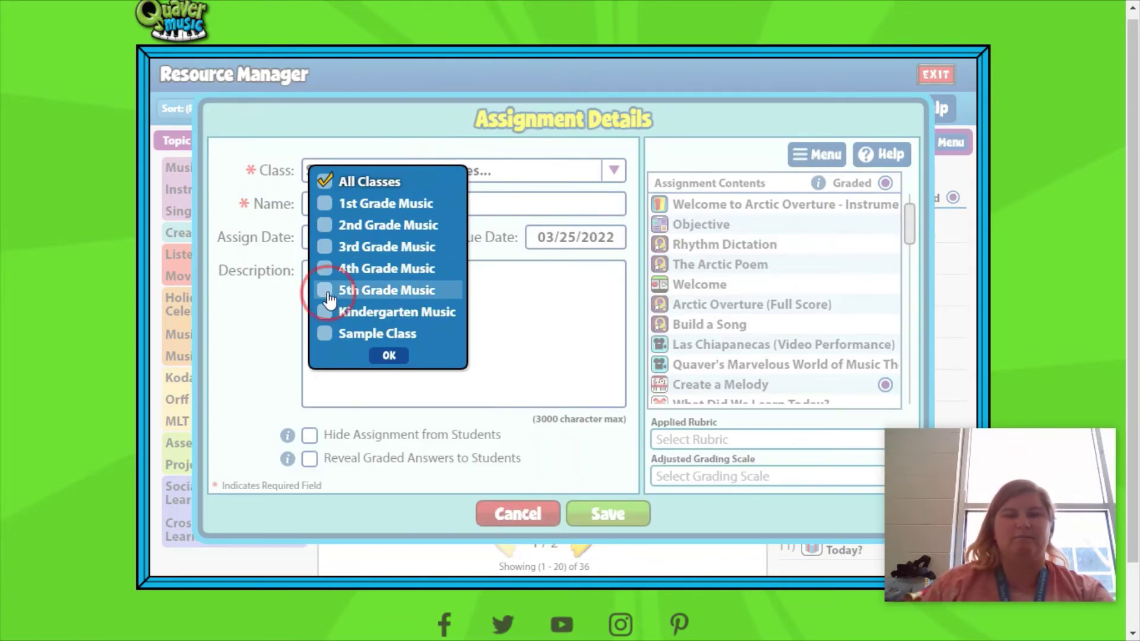
left_click(389, 355)
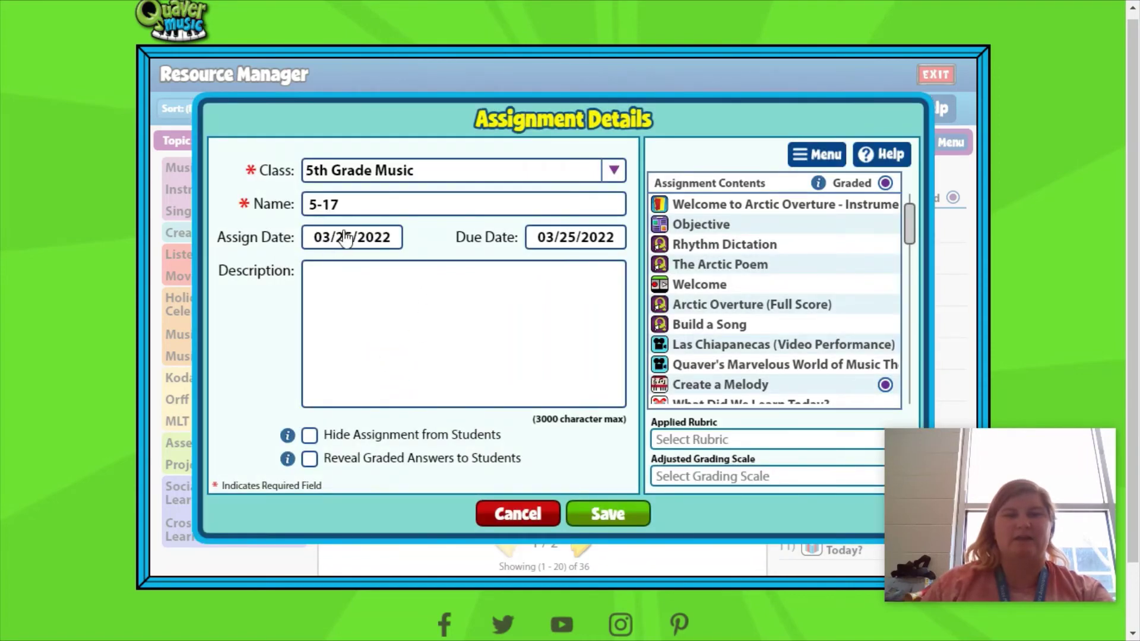
left_click(587, 243)
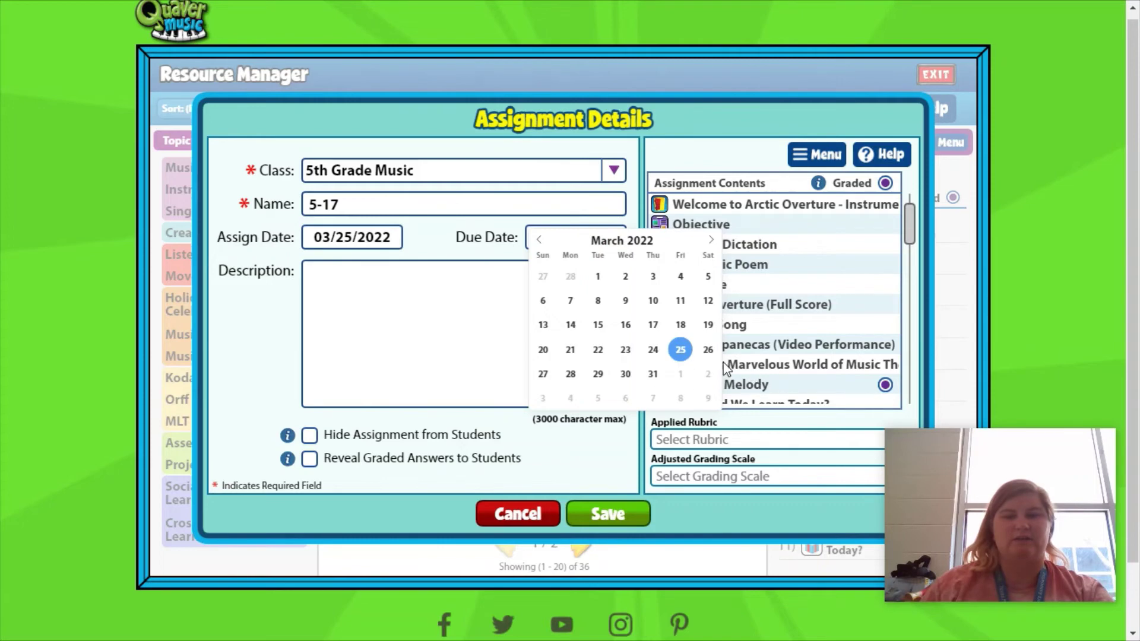
left_click(571, 376)
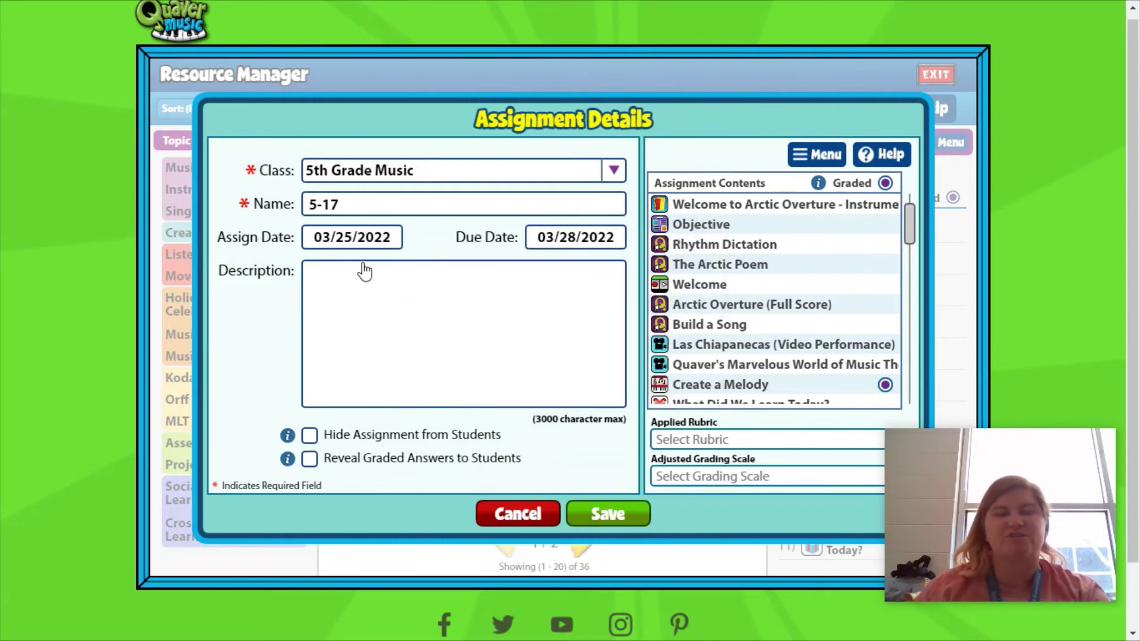
Describe it as 'Create a new melody for Arctic Overture.' and save the assignment.
left_click(364, 294)
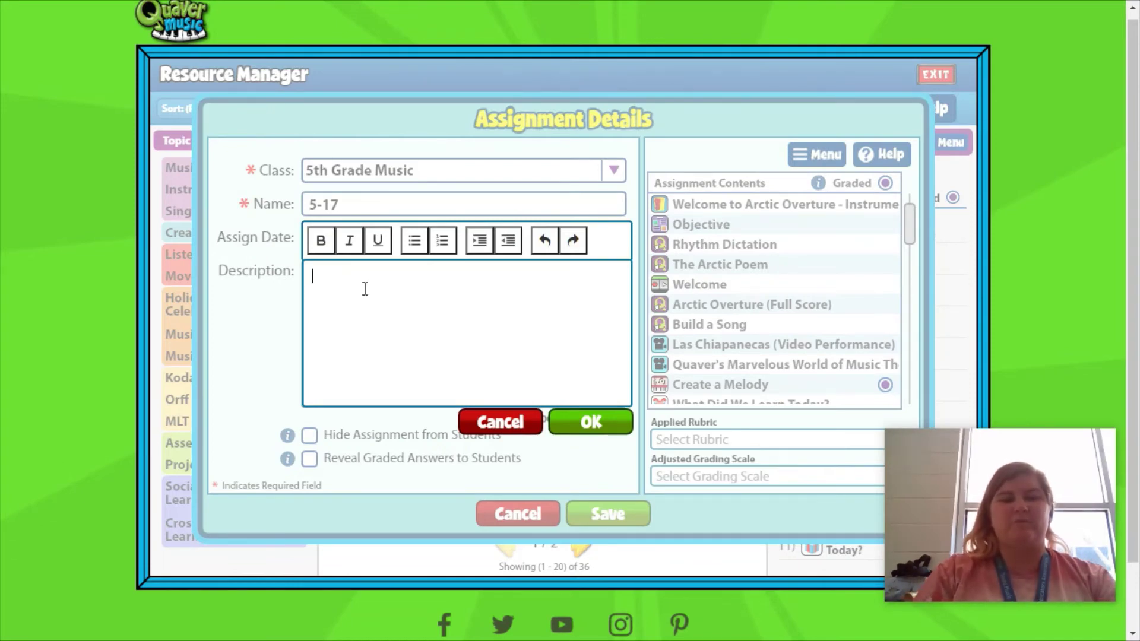
type("C")
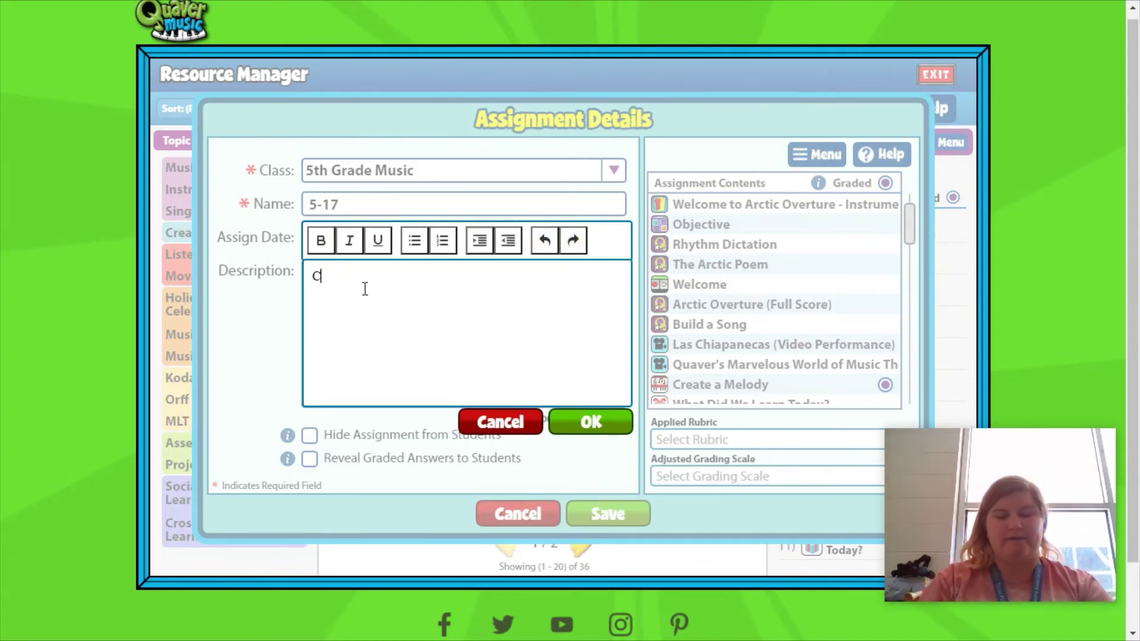
type("reate ")
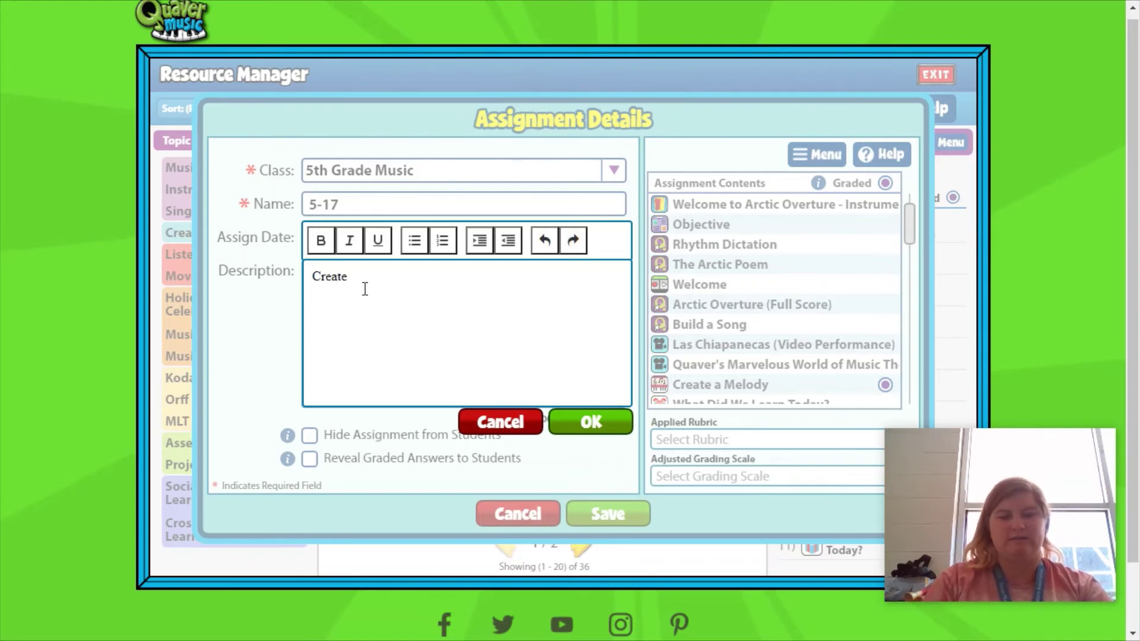
type("a new mel")
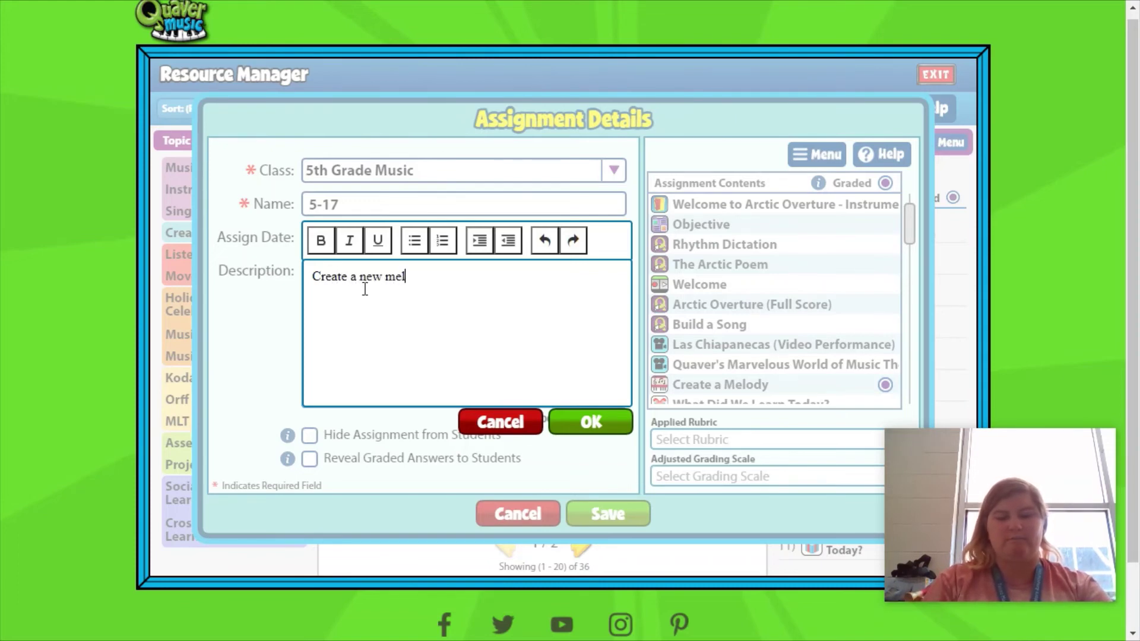
type("ody for Ar")
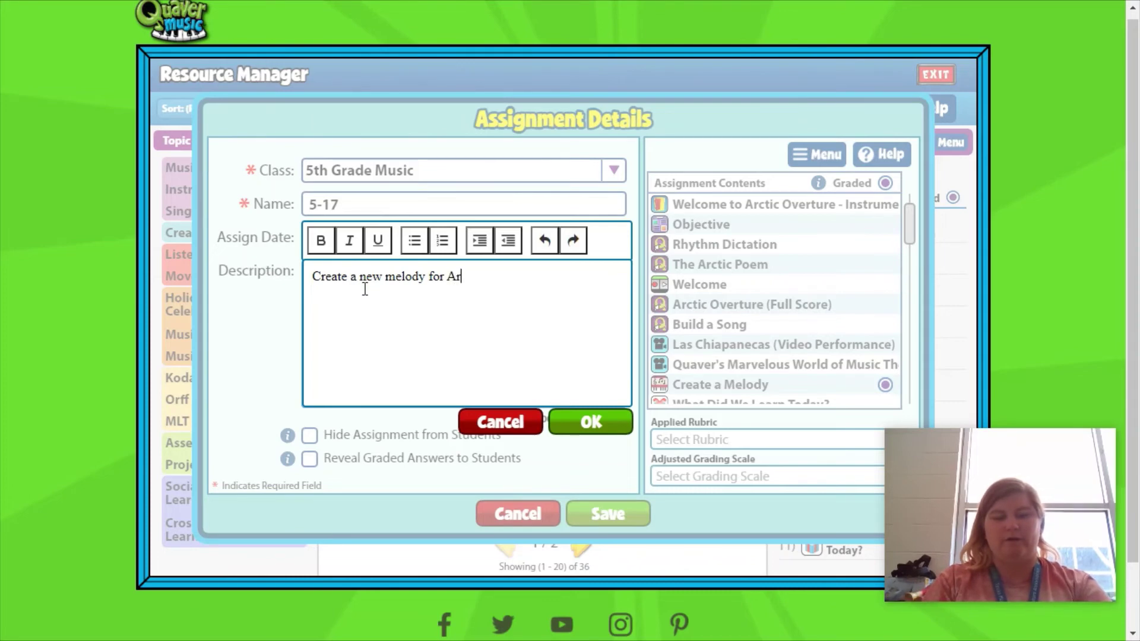
type("ctic Overture.")
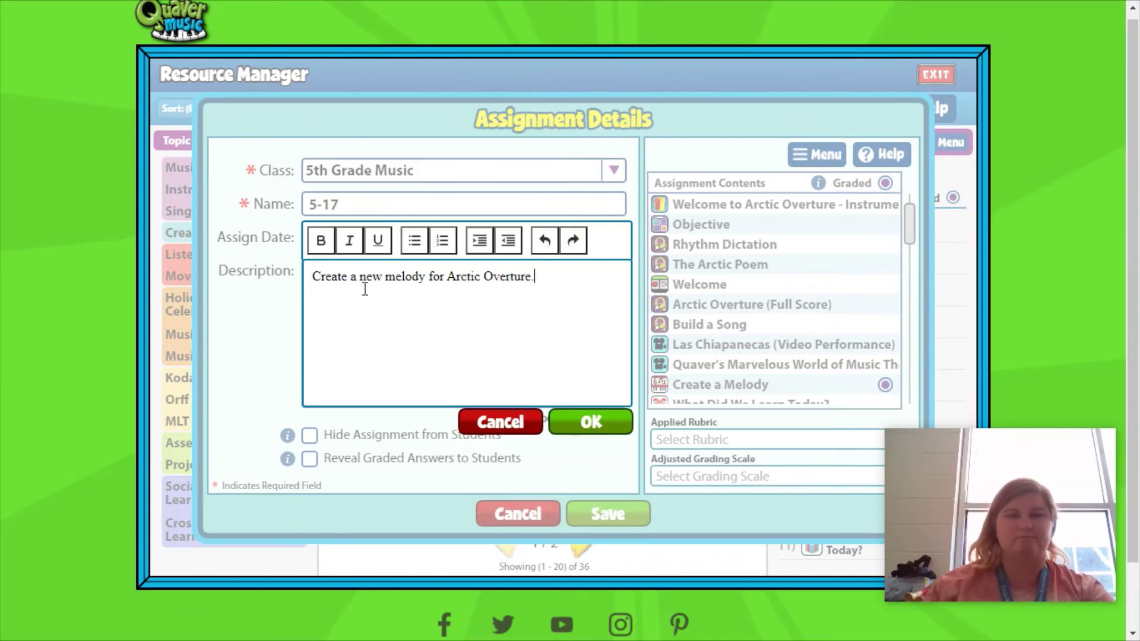
left_click(595, 433)
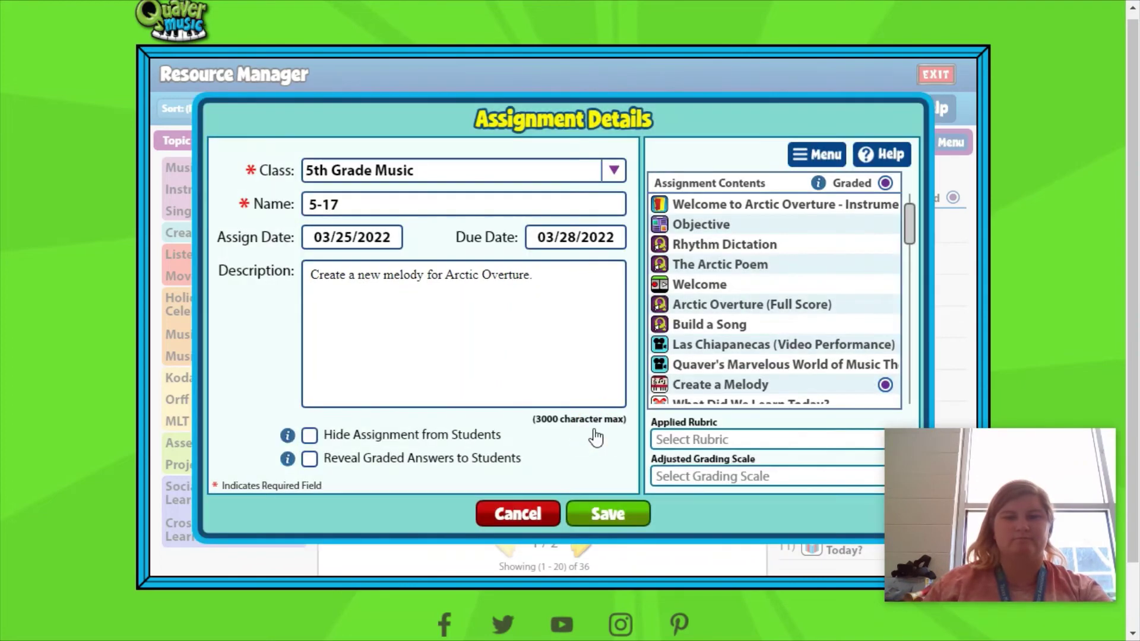
left_click(610, 515)
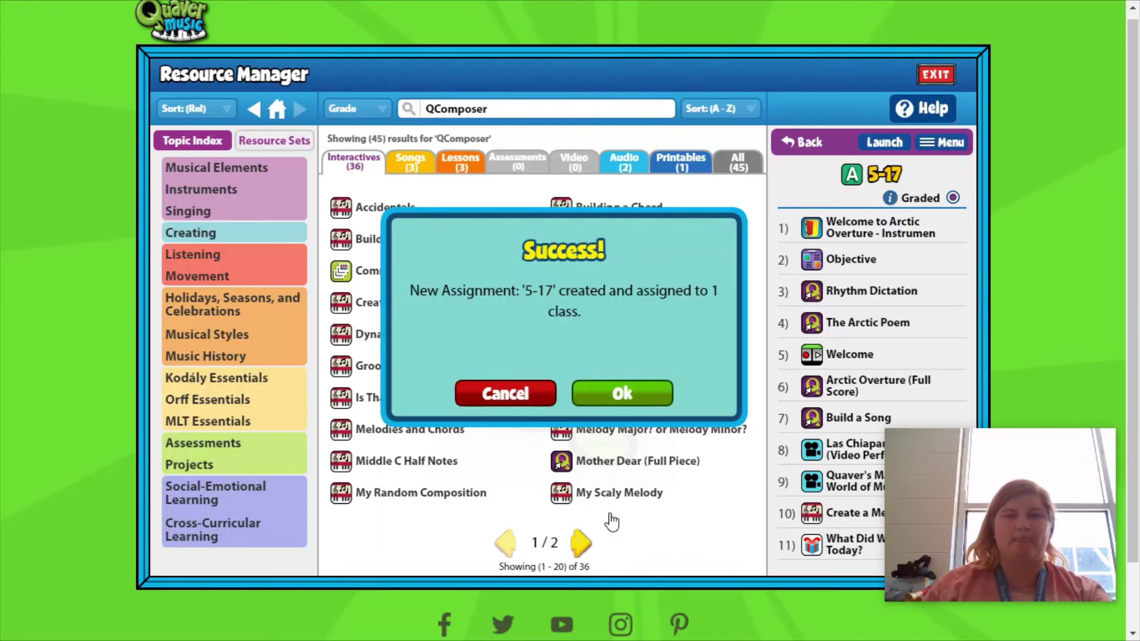
Dismiss the notice confirming 5-17 was assigned to 1 class.
left_click(612, 399)
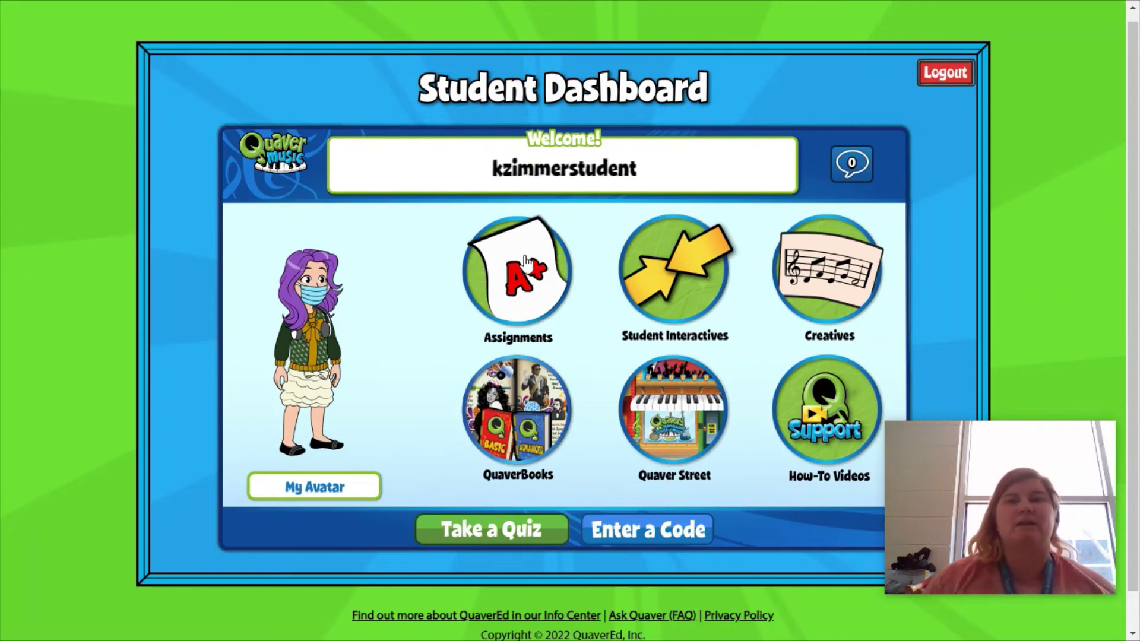
Open the student's Assignments, select 5-17 and launch it.
left_click(536, 273)
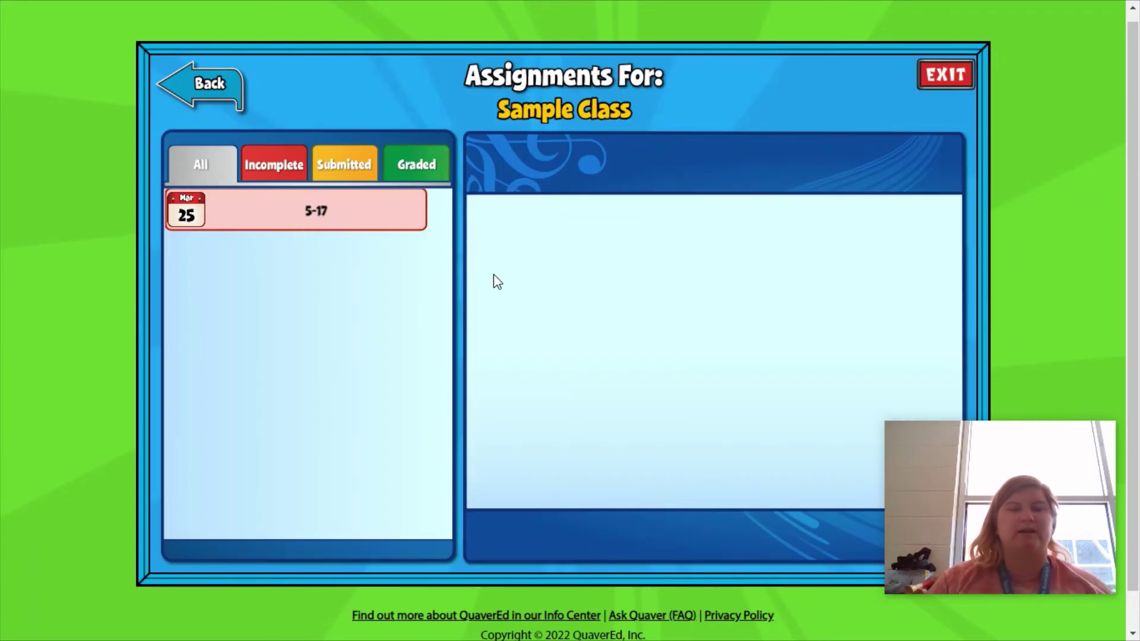
left_click(270, 223)
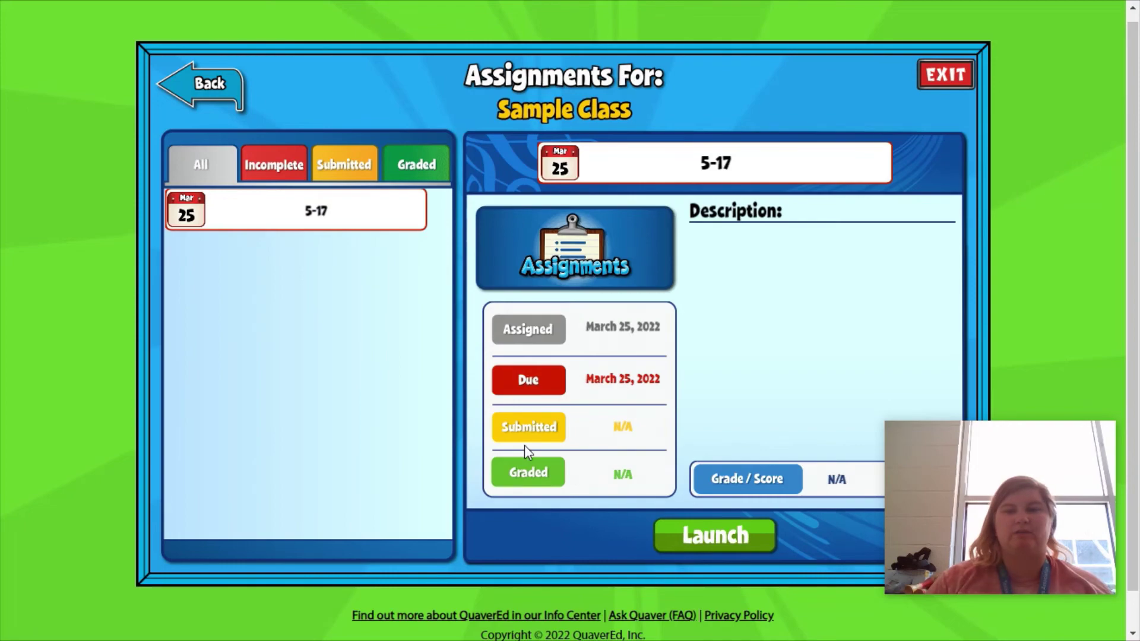
left_click(719, 537)
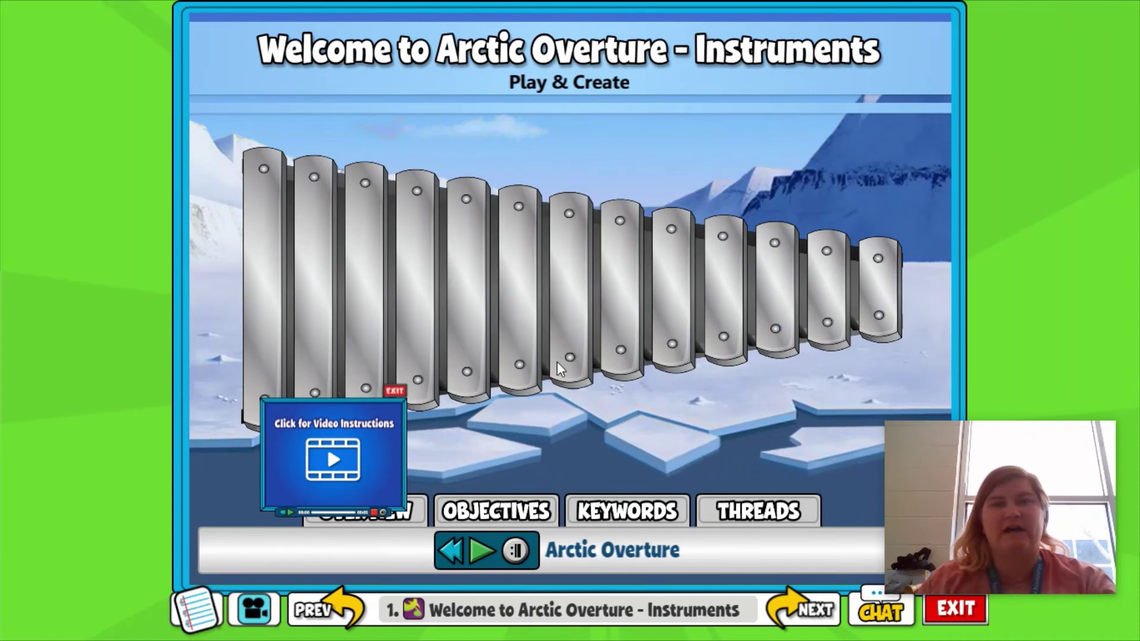
View and close the written instructions, then play and close the instructional video twice.
left_click(185, 627)
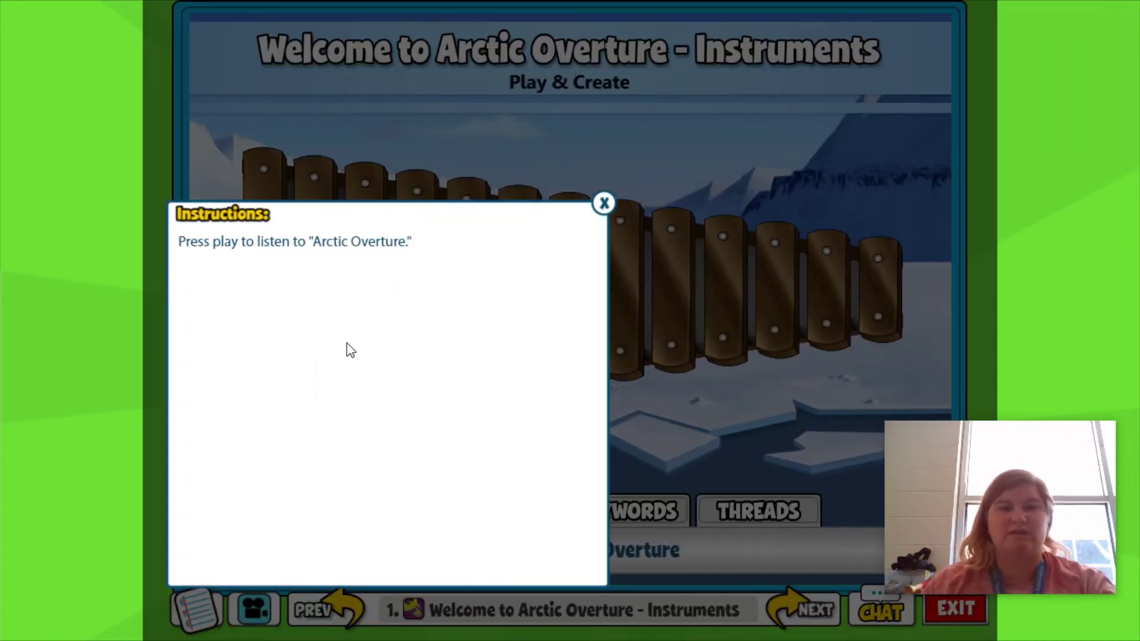
left_click(604, 205)
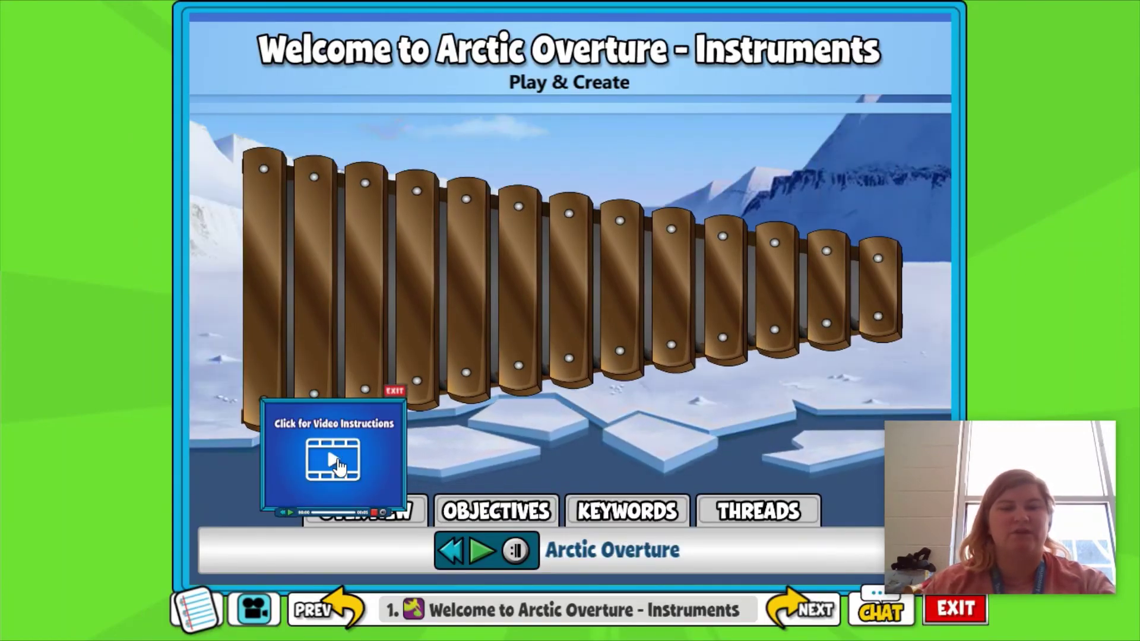
left_click(420, 452)
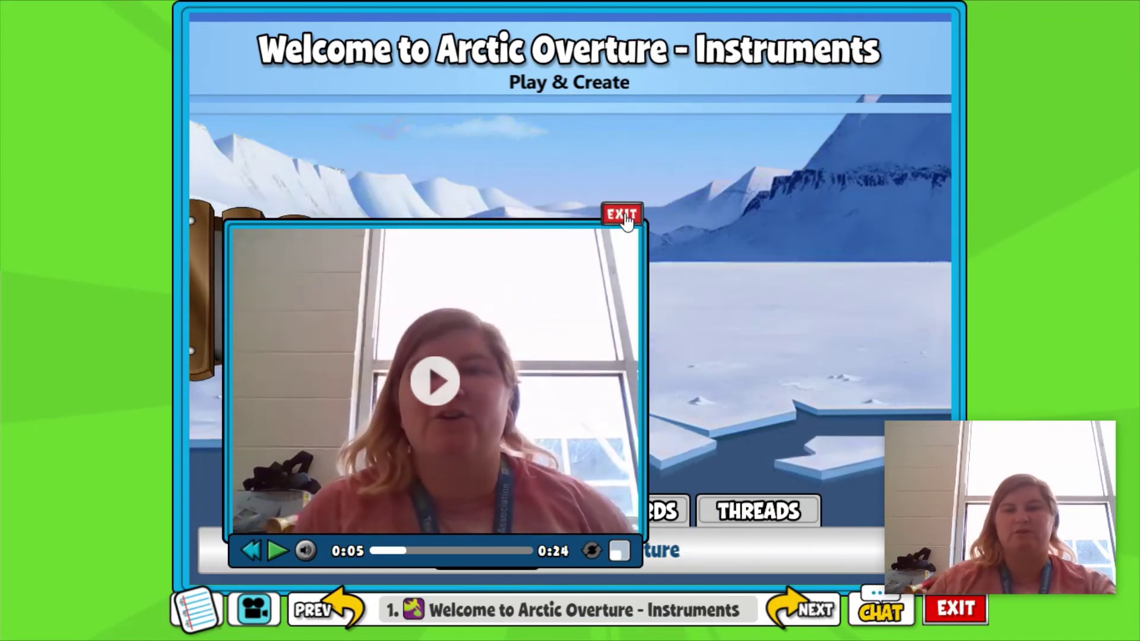
left_click(622, 216)
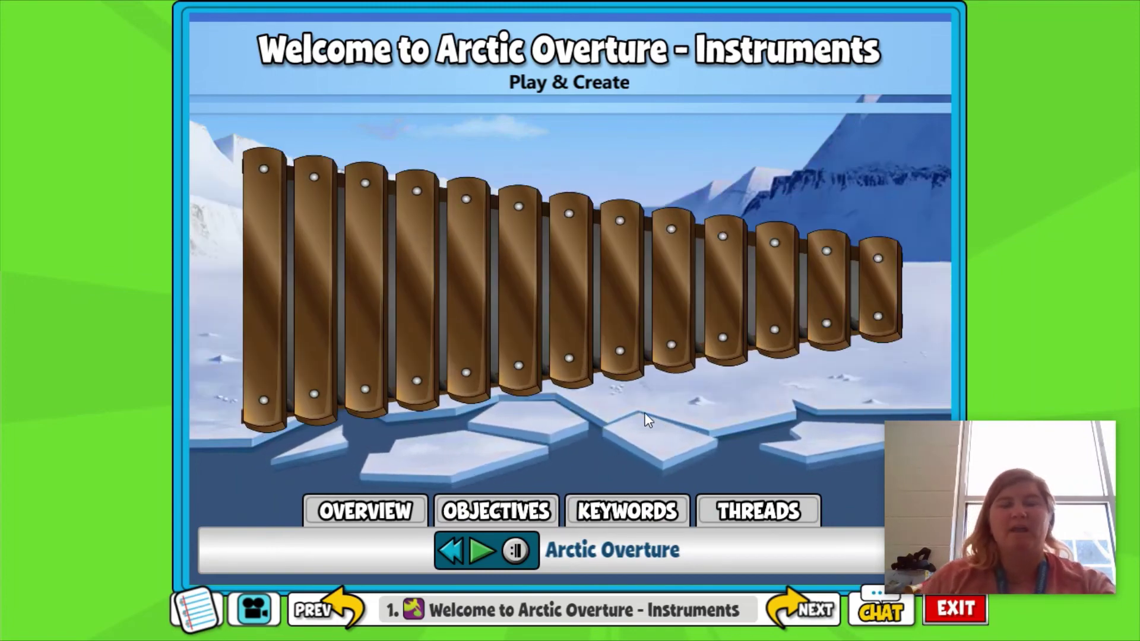
left_click(253, 611)
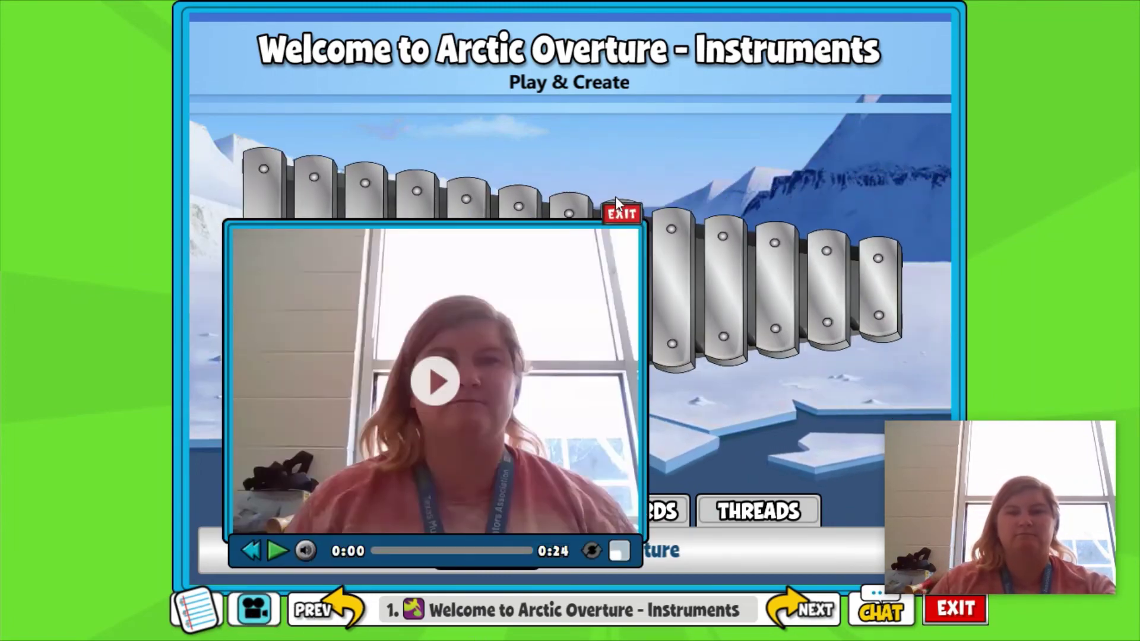
left_click(621, 214)
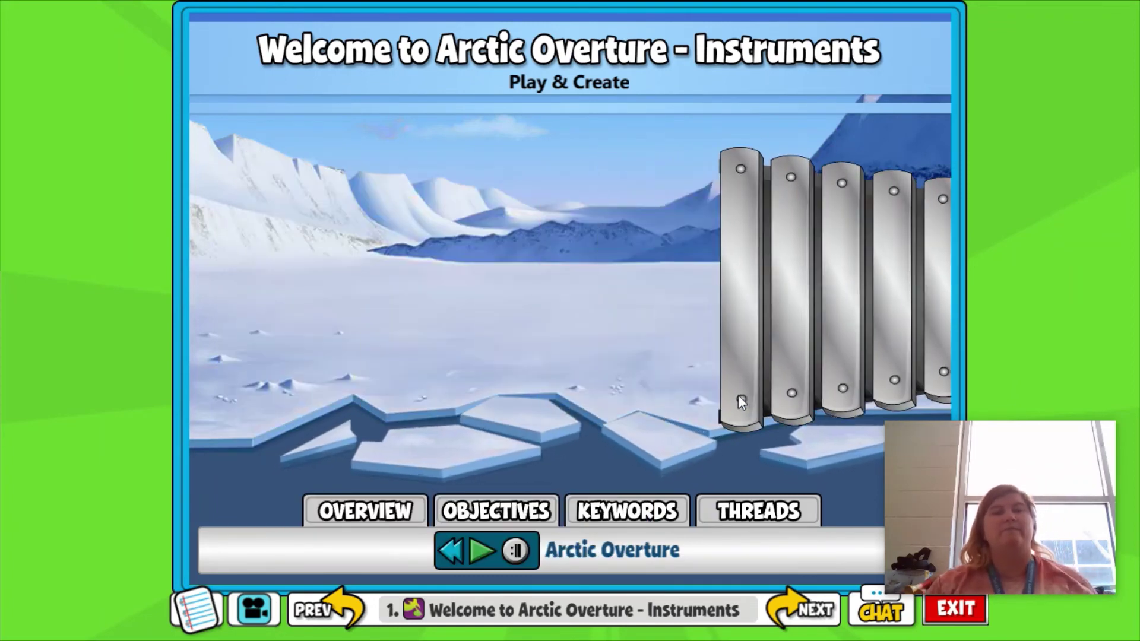